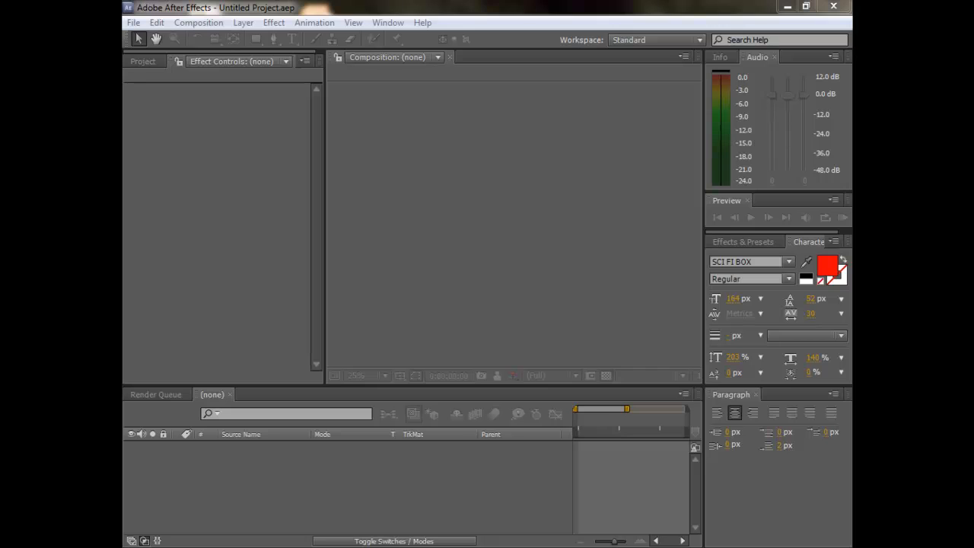
# Create a new 1920 × 1080 composition with the HDTV 1080 25 preset and a duration of 10 seconds.
pyautogui.click(142, 61)
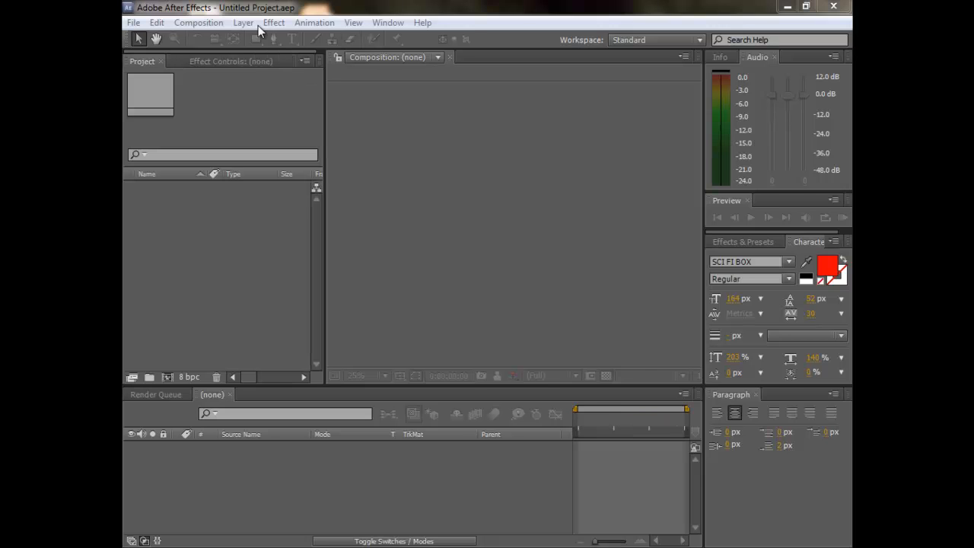
pyautogui.click(199, 22)
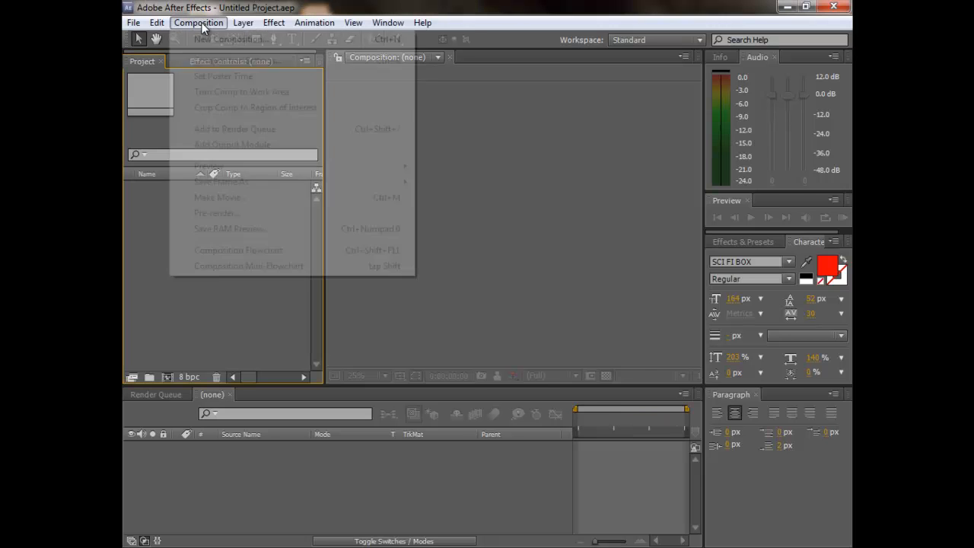
pyautogui.click(219, 40)
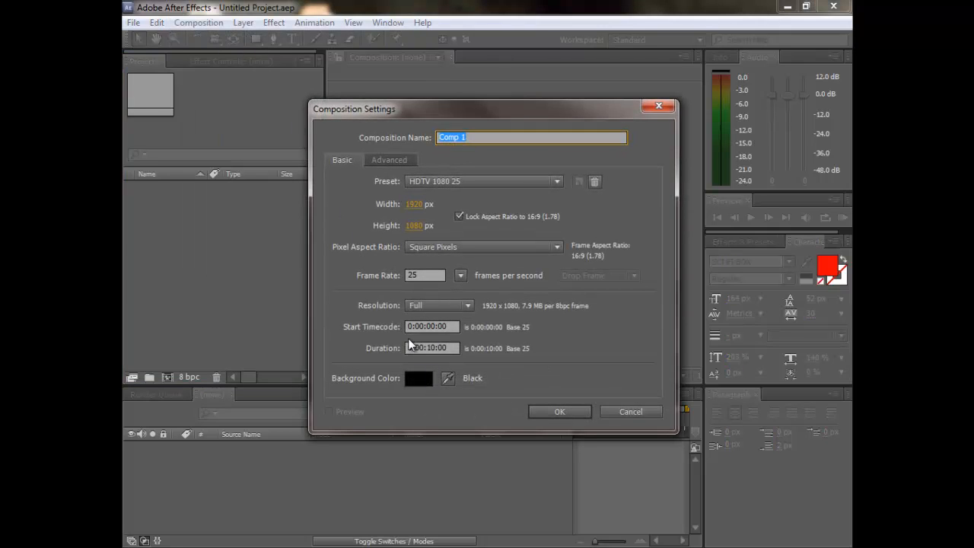
pyautogui.click(415, 348)
pyautogui.click(505, 351)
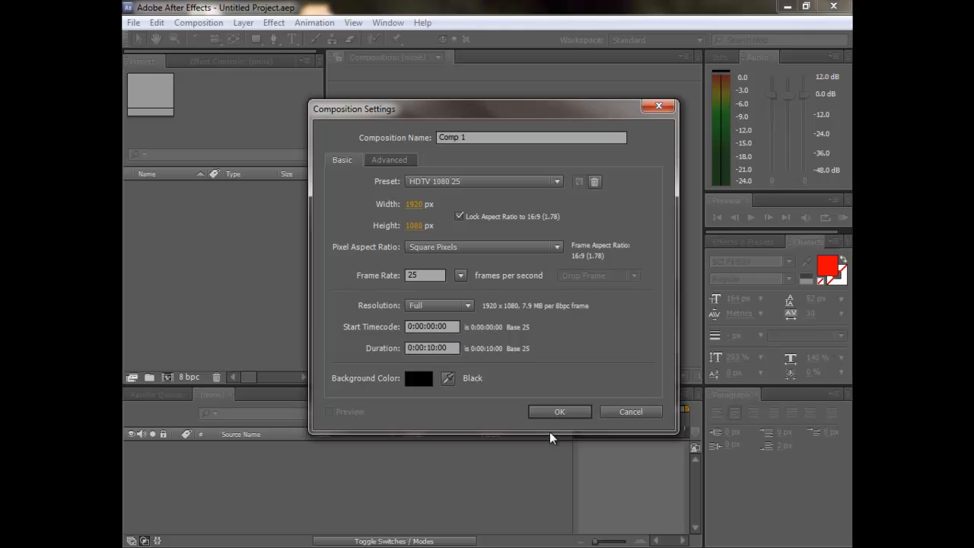
pyautogui.click(548, 408)
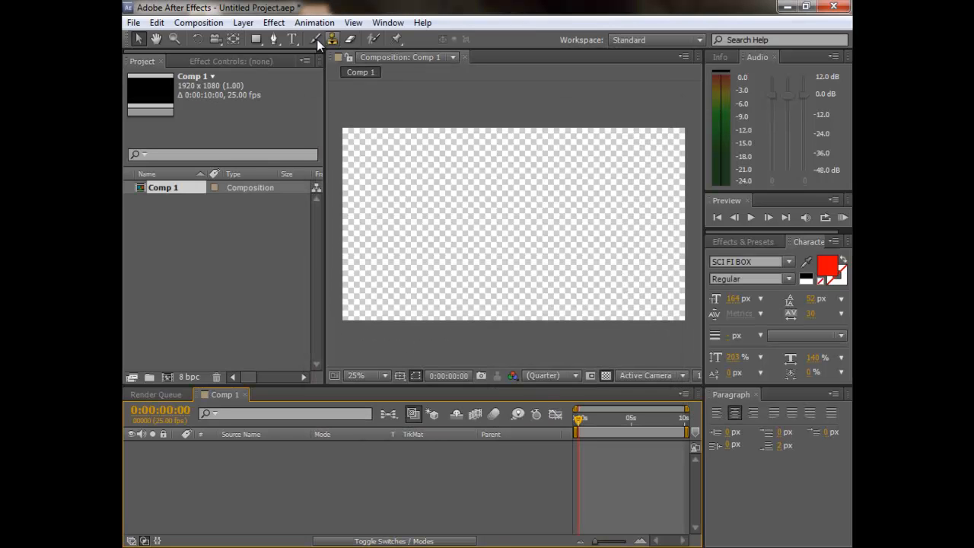
# Add a new solid layer coloured black (000000) to the composition.
pyautogui.click(243, 22)
pyautogui.moveTo(417, 28)
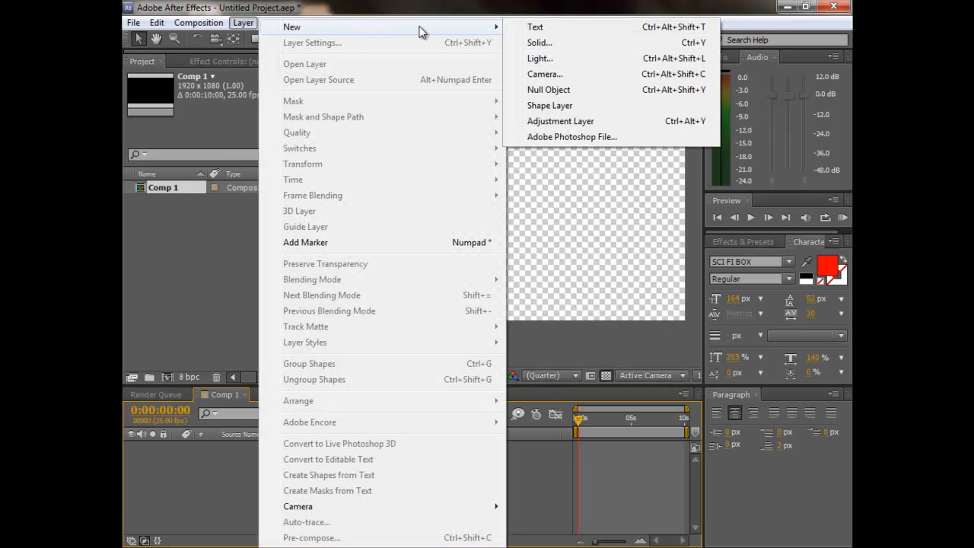
pyautogui.click(538, 43)
pyautogui.click(431, 363)
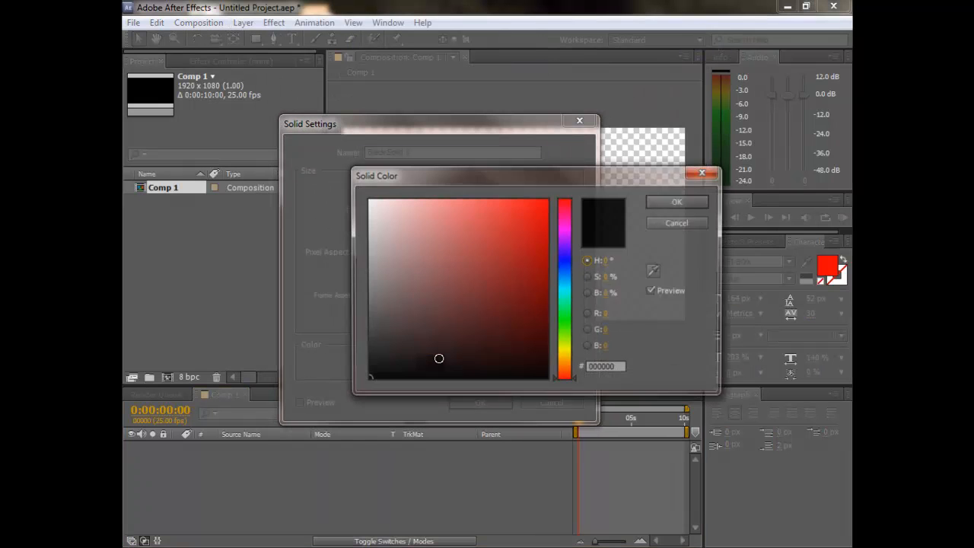
pyautogui.moveTo(499, 297)
pyautogui.mouseDown()
pyautogui.moveTo(524, 229)
pyautogui.moveTo(432, 380)
pyautogui.mouseUp()
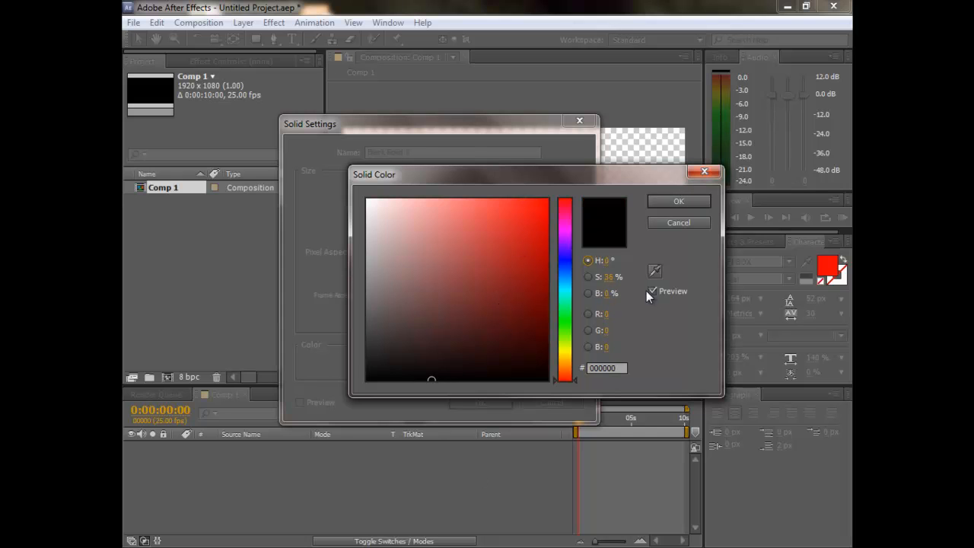
pyautogui.click(671, 200)
pyautogui.click(505, 401)
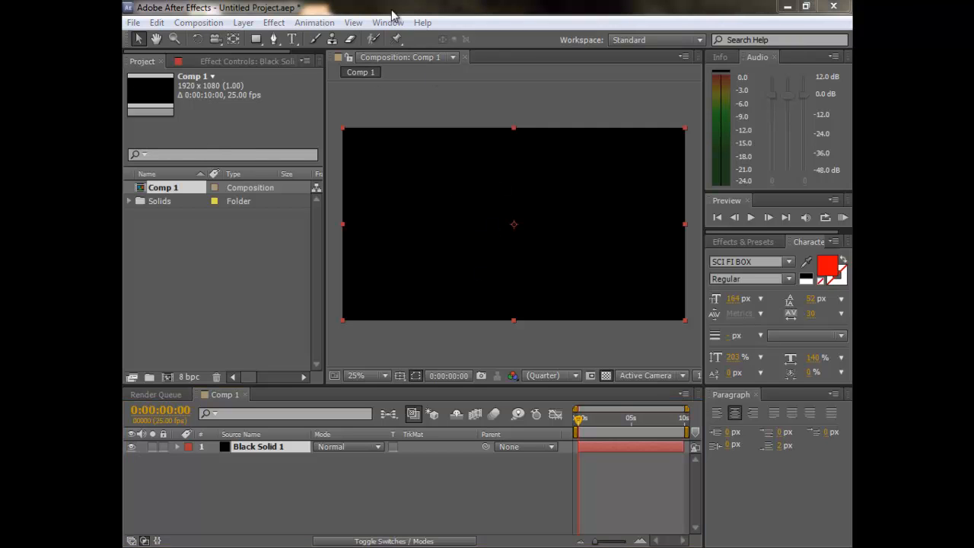
# Add the text "BSS" as a new layer and move it to the centre of the frame.
pyautogui.click(296, 5)
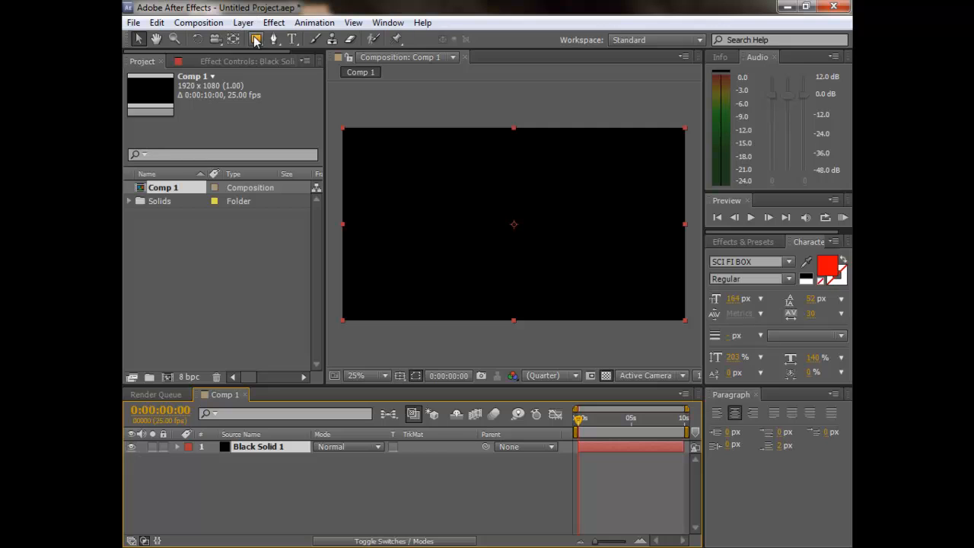
pyautogui.click(291, 40)
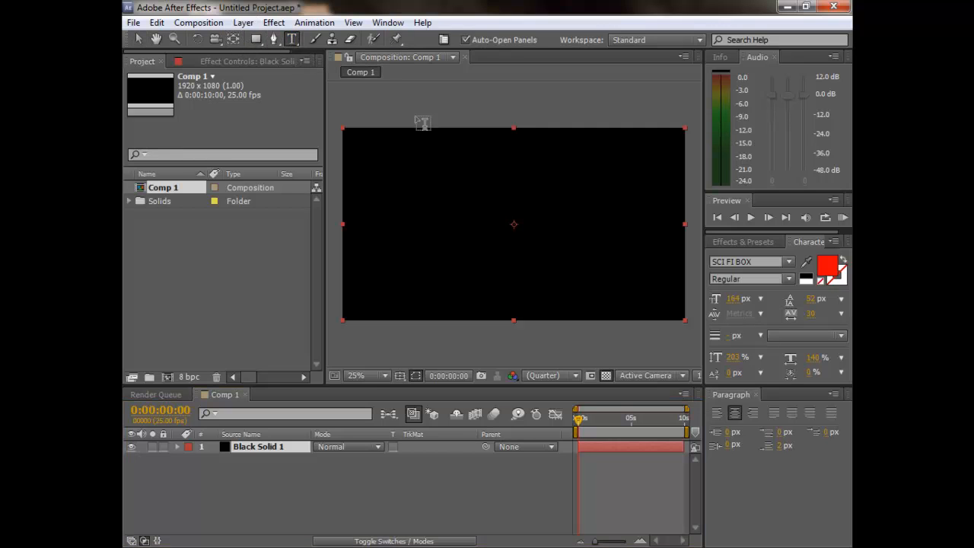
pyautogui.click(472, 216)
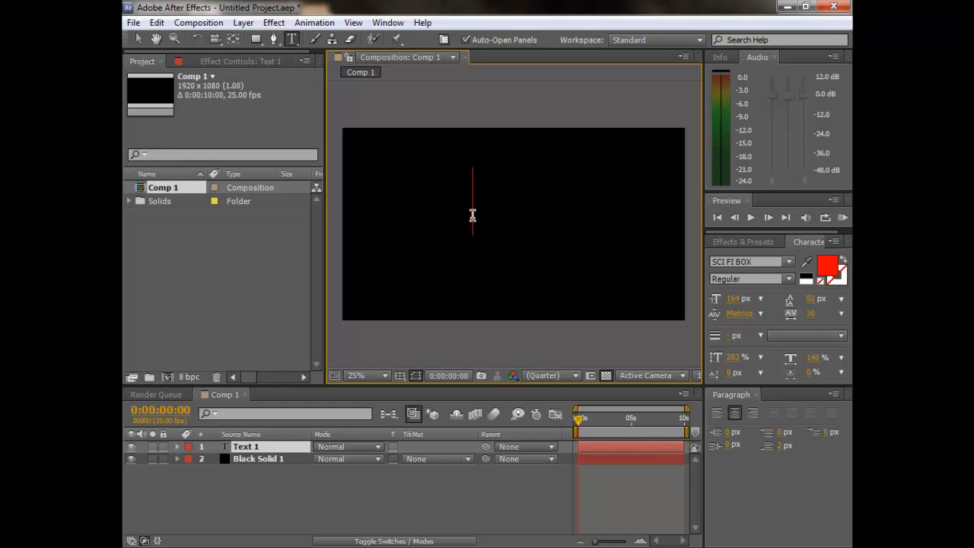
pyautogui.write('BSS')
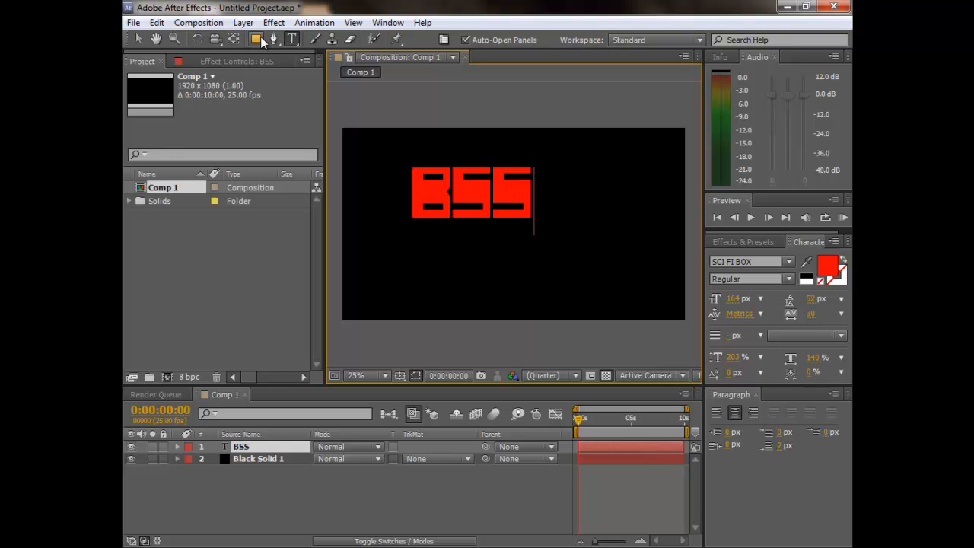
pyautogui.click(139, 39)
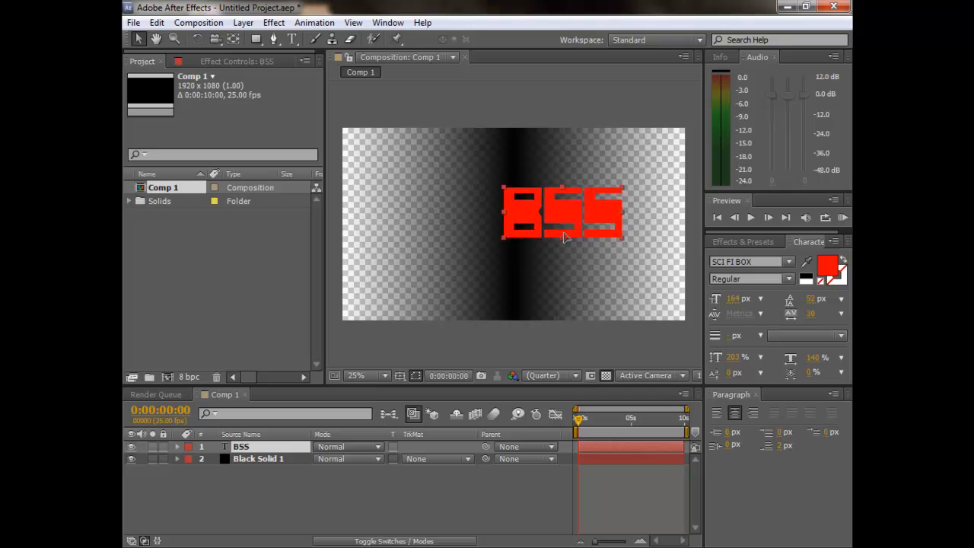
pyautogui.moveTo(564, 243)
pyautogui.mouseDown()
pyautogui.moveTo(481, 215)
pyautogui.moveTo(453, 305)
pyautogui.moveTo(482, 241)
pyautogui.moveTo(530, 268)
pyautogui.moveTo(516, 242)
pyautogui.moveTo(576, 242)
pyautogui.mouseUp()
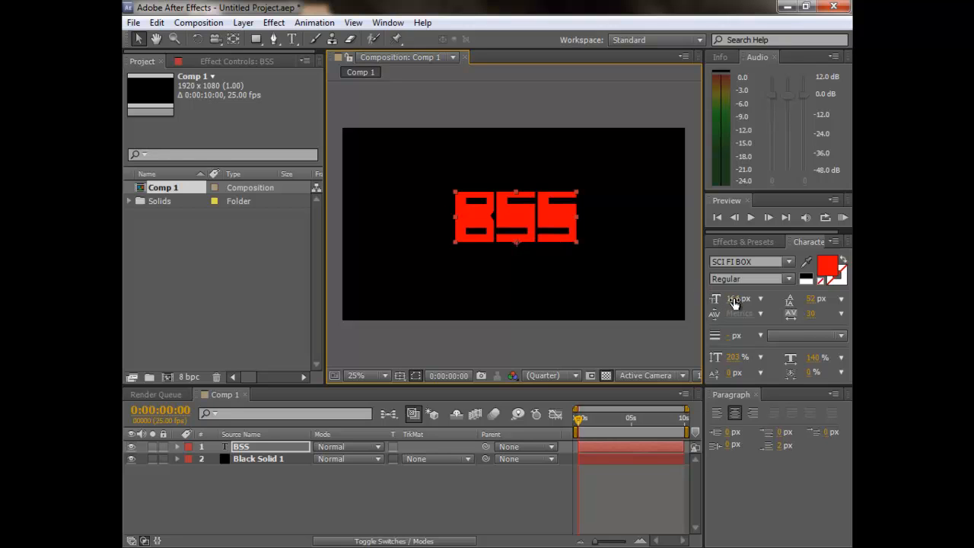
# Set the BSS text's font size to 183 px and its tracking to 36.
pyautogui.moveTo(737, 299)
pyautogui.mouseDown()
pyautogui.moveTo(813, 299)
pyautogui.moveTo(750, 296)
pyautogui.mouseUp()
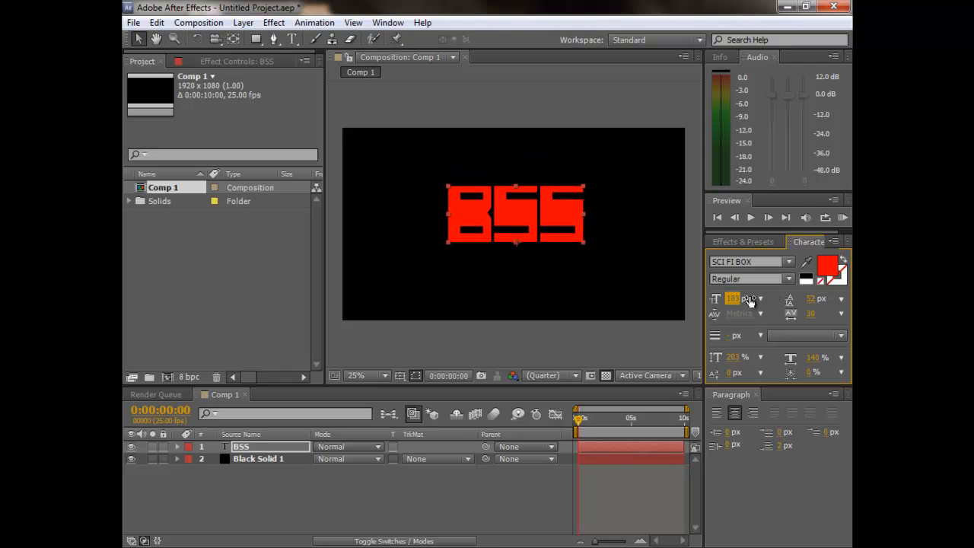
pyautogui.click(813, 317)
pyautogui.moveTo(813, 317)
pyautogui.mouseDown()
pyautogui.moveTo(851, 320)
pyautogui.moveTo(823, 326)
pyautogui.mouseUp()
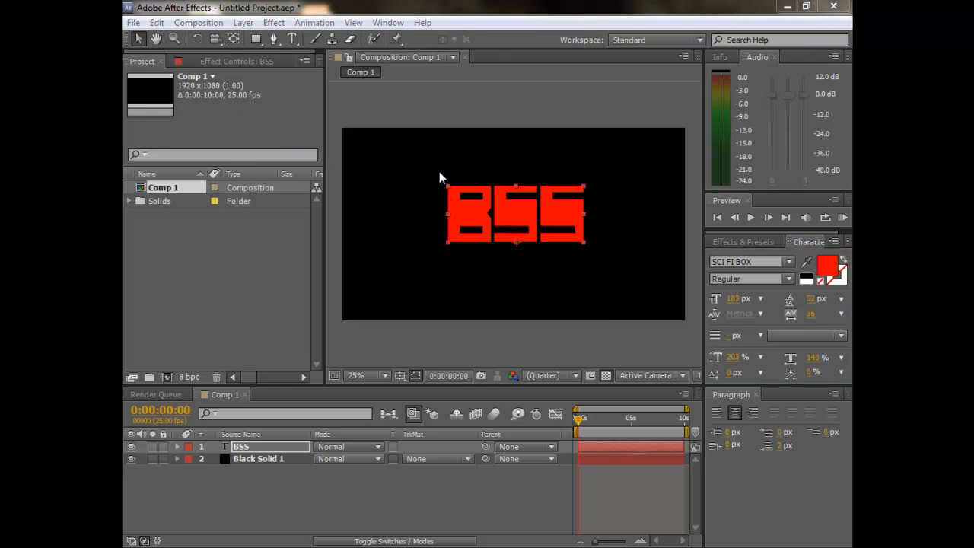
pyautogui.click(475, 6)
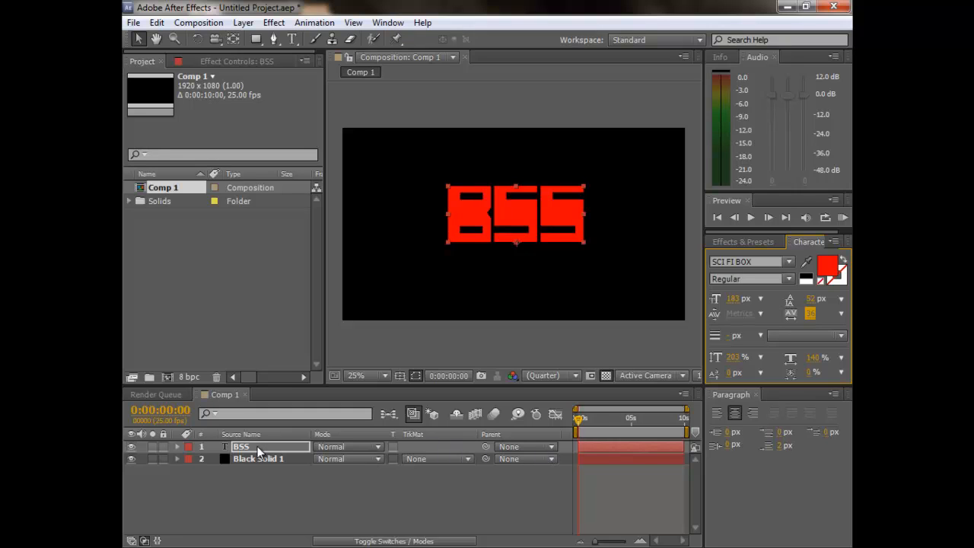
# Reveal the BSS layer's Opacity and keyframe it at 0% at the start of the timeline.
pyautogui.press('t')
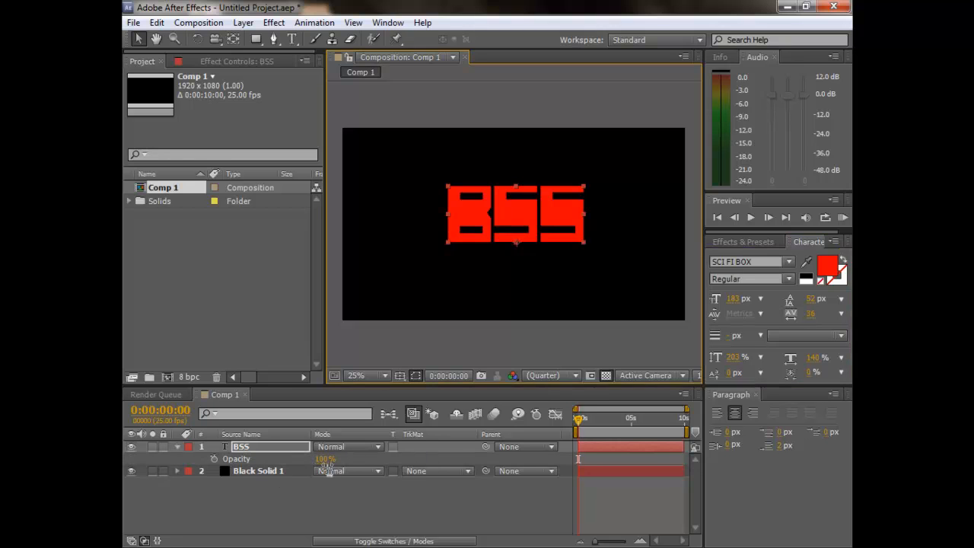
pyautogui.moveTo(326, 459); pyautogui.dragTo(471, 471)
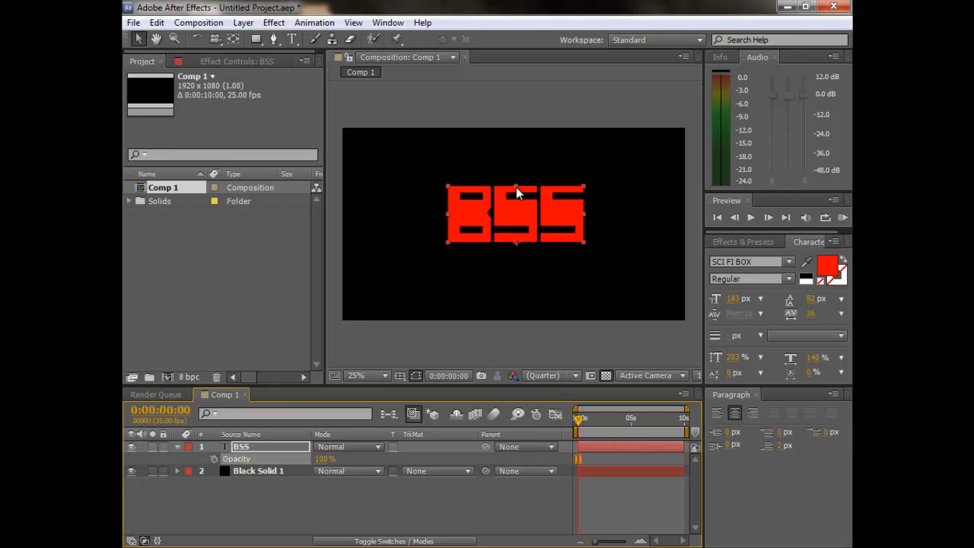
pyautogui.click(214, 459)
pyautogui.moveTo(323, 459); pyautogui.dragTo(302, 459)
# Move the current time to 0:00:02:00 and keyframe the BSS layer's Opacity at 100% there.
pyautogui.moveTo(578, 421); pyautogui.dragTo(602, 423)
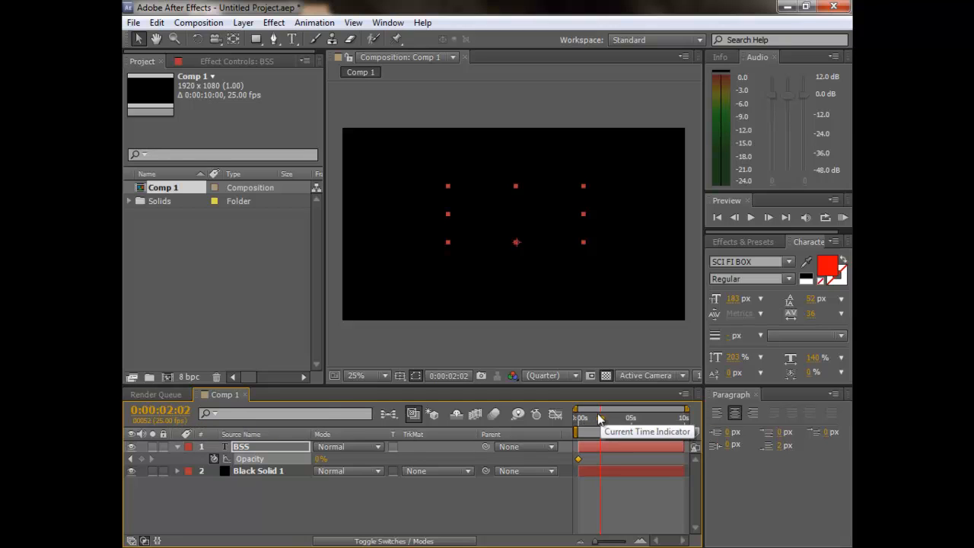
pyautogui.moveTo(601, 422); pyautogui.dragTo(598, 422)
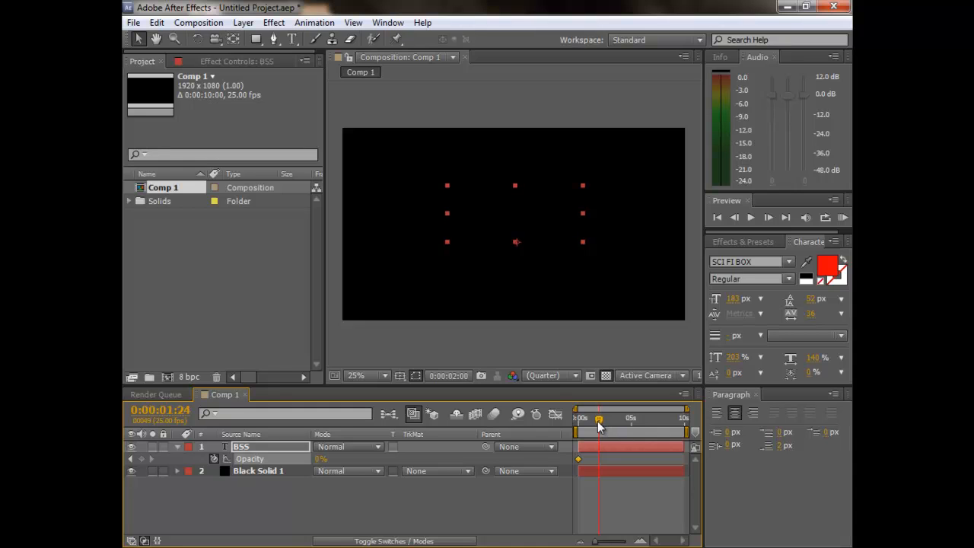
pyautogui.click(765, 223)
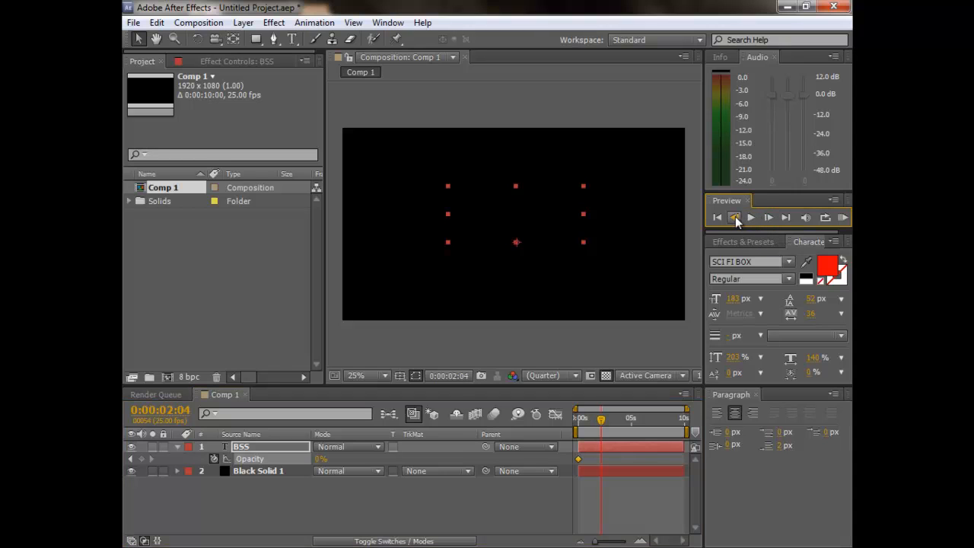
pyautogui.click(740, 222)
pyautogui.moveTo(599, 421)
pyautogui.mouseDown()
pyautogui.moveTo(581, 434)
pyautogui.moveTo(605, 431)
pyautogui.mouseUp()
pyautogui.click(740, 214)
pyautogui.click(740, 214)
pyautogui.click(740, 215)
pyautogui.click(740, 215)
pyautogui.click(321, 459)
pyautogui.write('100')
pyautogui.press('Return')
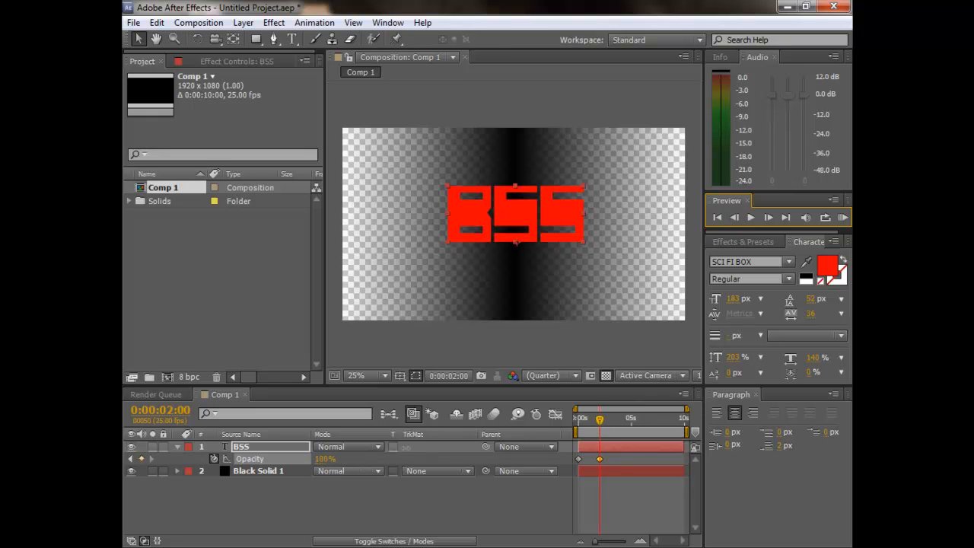
# Play the text's fade-in from the start of the composition, stop it and return to 0:00:00:00.
pyautogui.moveTo(600, 420); pyautogui.dragTo(575, 425)
pyautogui.click(527, 518)
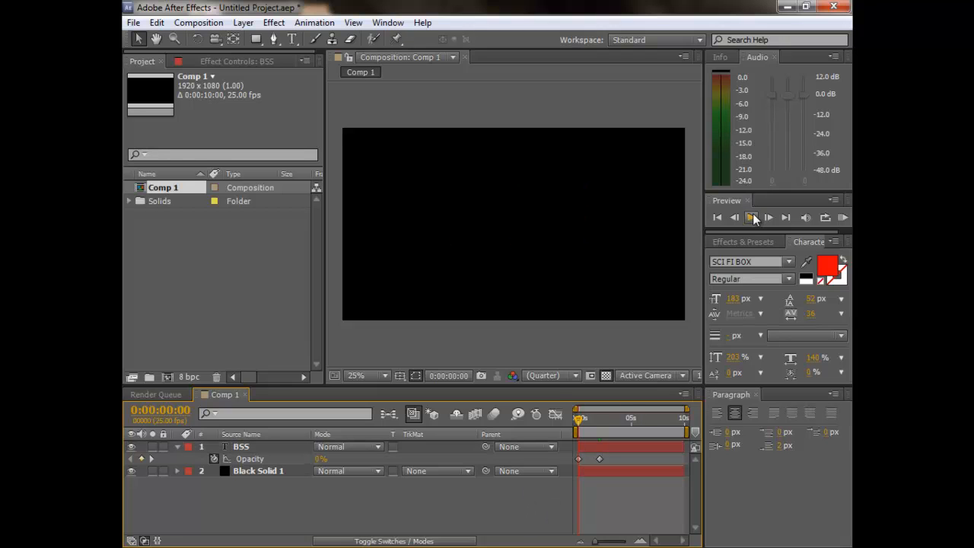
pyautogui.click(752, 218)
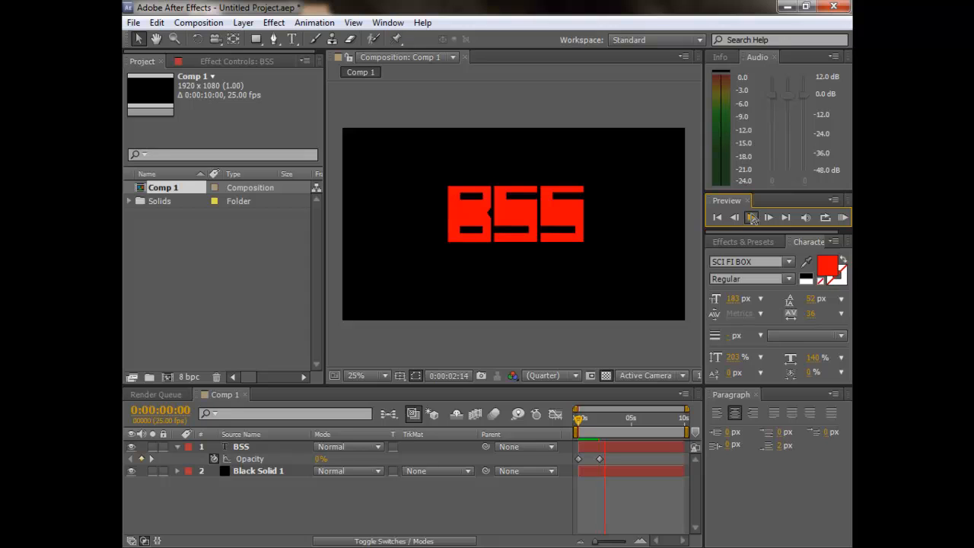
pyautogui.click(752, 218)
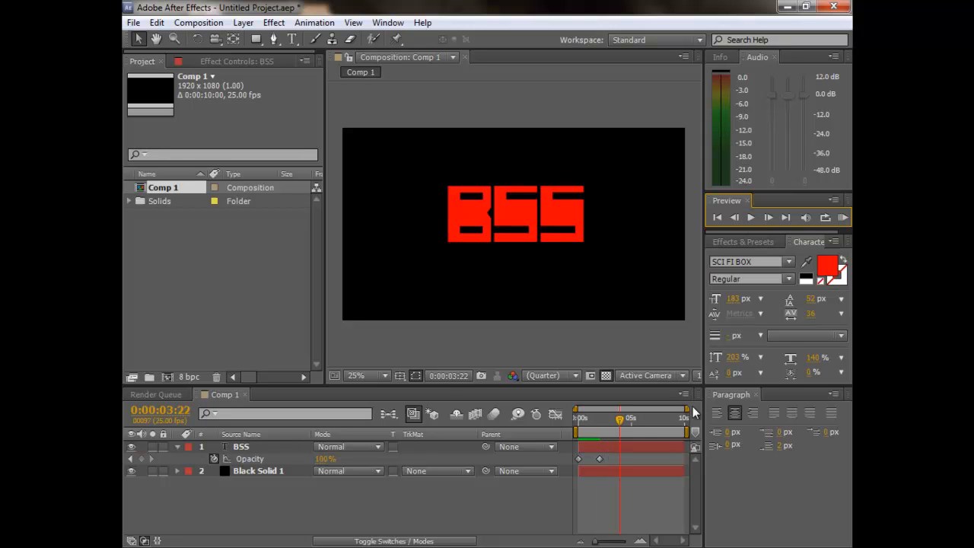
pyautogui.moveTo(621, 419); pyautogui.dragTo(371, 431)
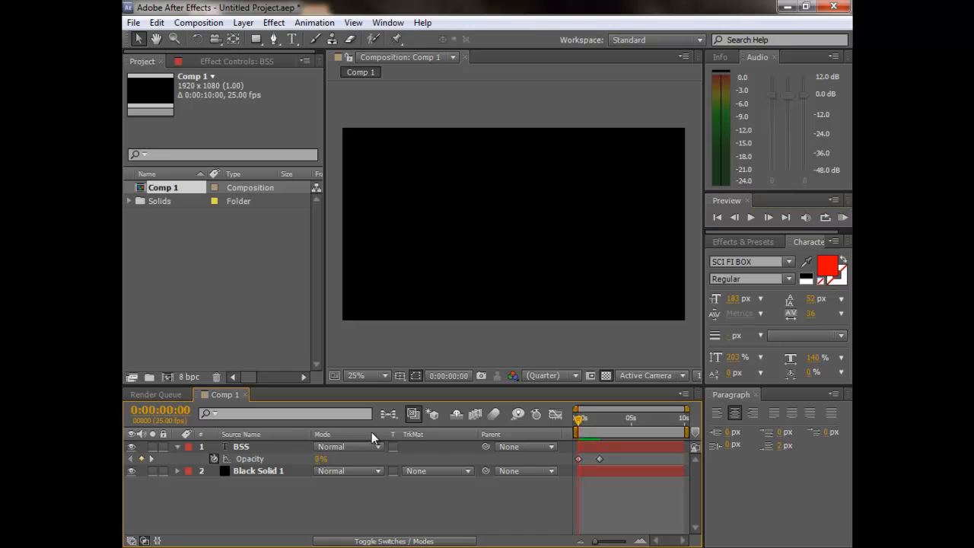
# Collapse the BSS layer's properties and apply the Ramp effect to the black solid.
pyautogui.click(178, 447)
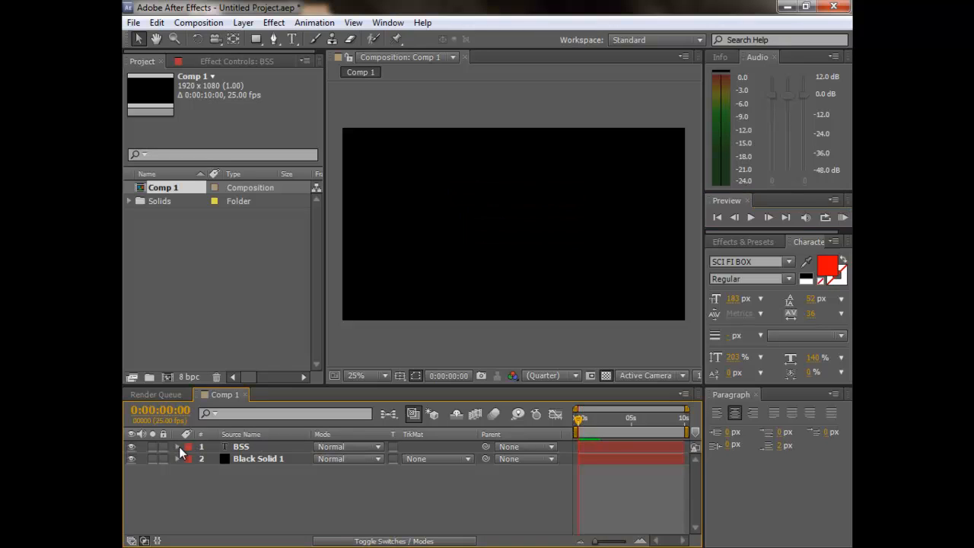
pyautogui.click(275, 459)
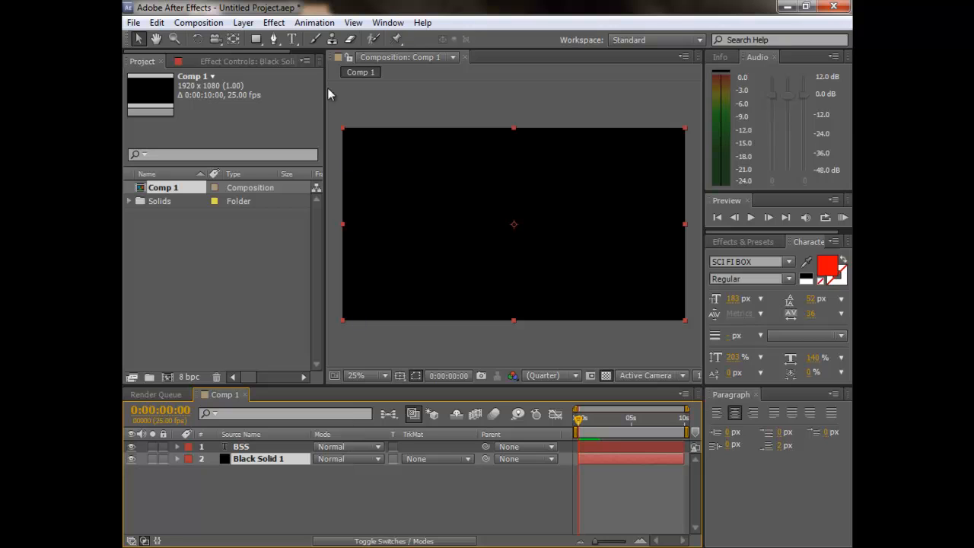
pyautogui.click(284, 25)
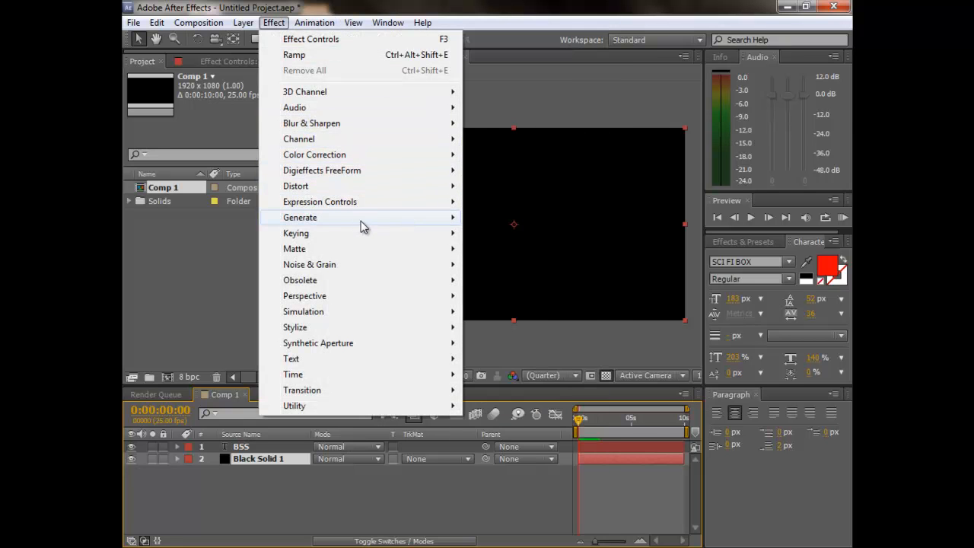
pyautogui.moveTo(390, 222)
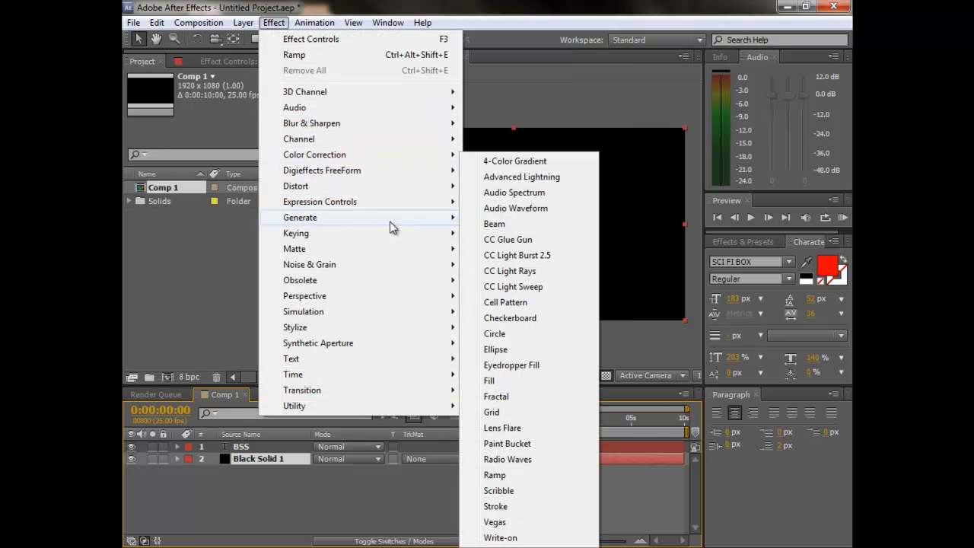
pyautogui.click(532, 480)
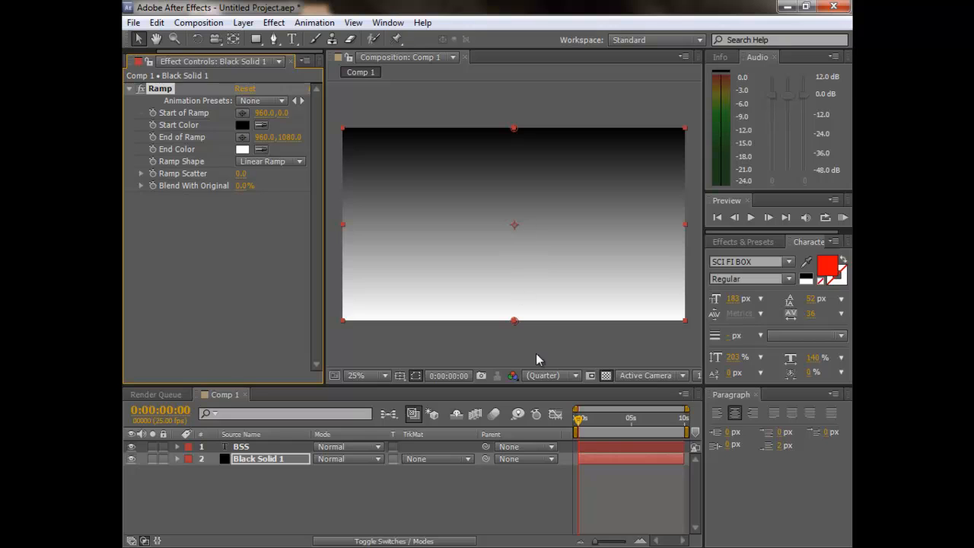
# Set the Ramp effect's End Color to red FF0707 on the black solid.
pyautogui.click(579, 423)
pyautogui.moveTo(579, 423)
pyautogui.mouseDown()
pyautogui.moveTo(606, 421)
pyautogui.moveTo(576, 420)
pyautogui.mouseUp()
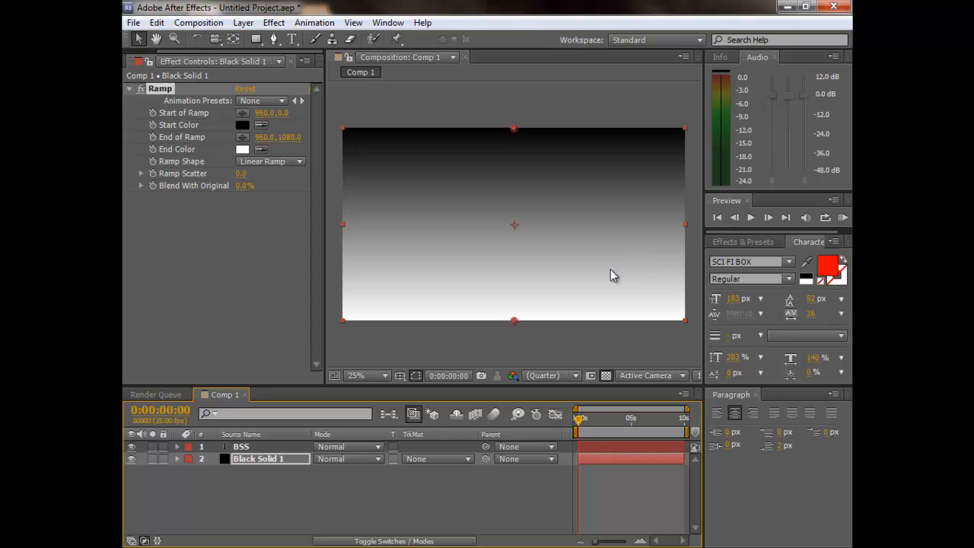
pyautogui.click(242, 149)
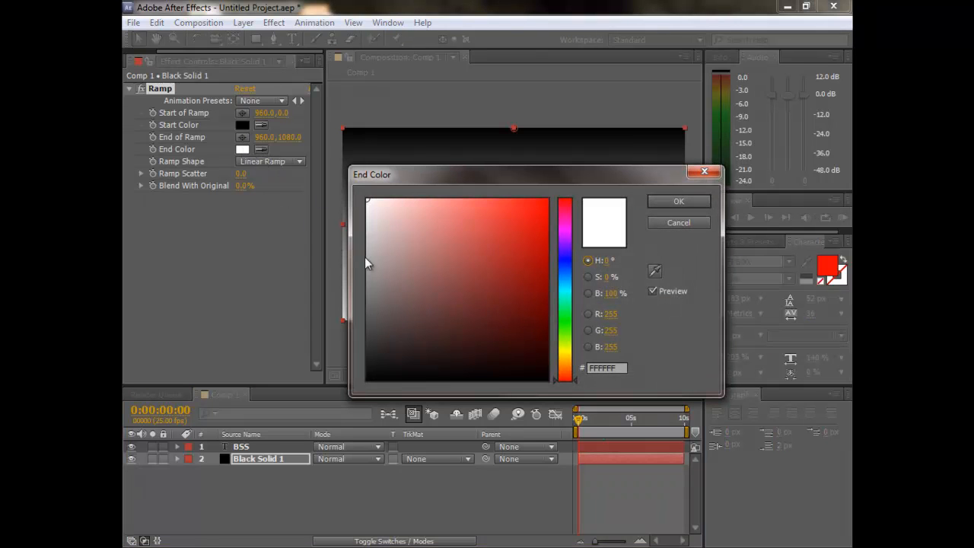
pyautogui.moveTo(483, 259); pyautogui.dragTo(544, 200)
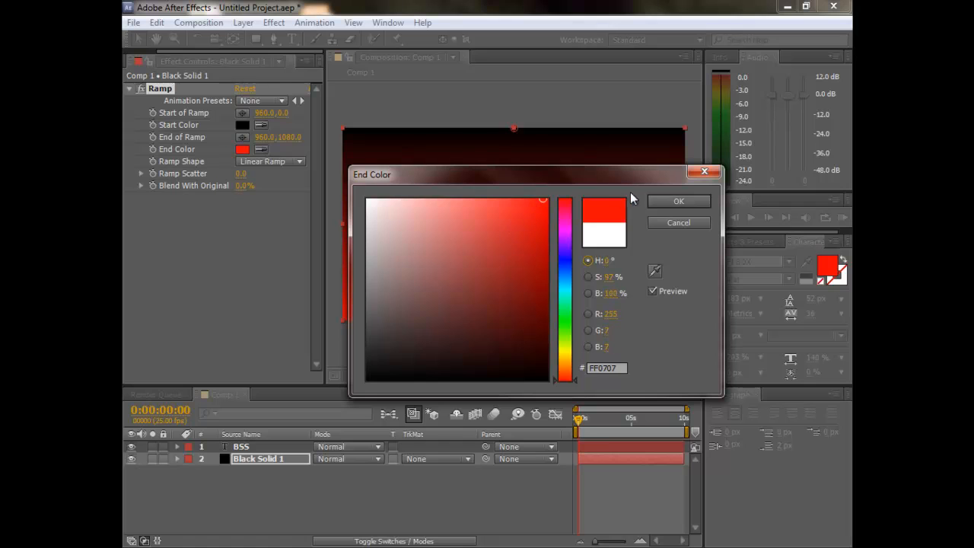
pyautogui.click(685, 203)
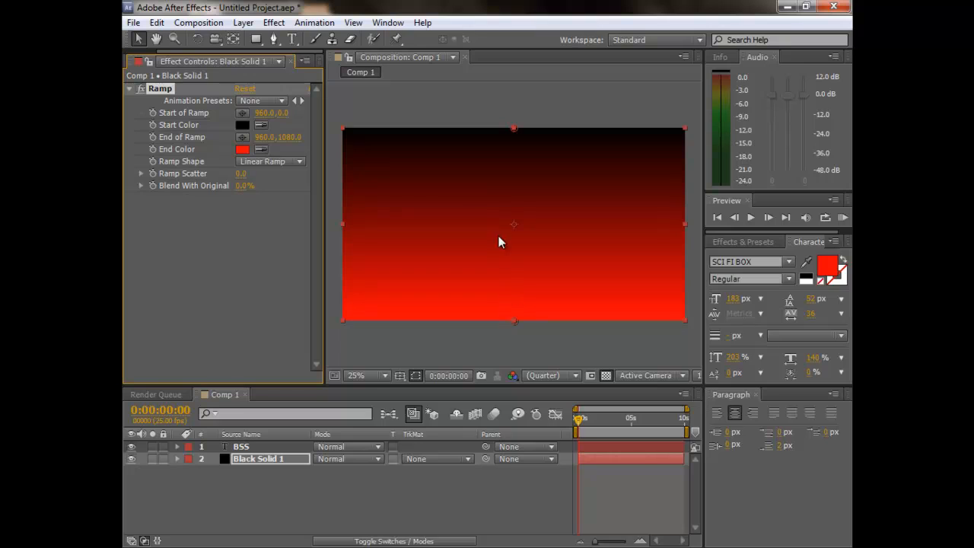
# Pull the Ramp's end point far below the composition, to about 1056, 2928, to darken the gradient.
pyautogui.click(471, 101)
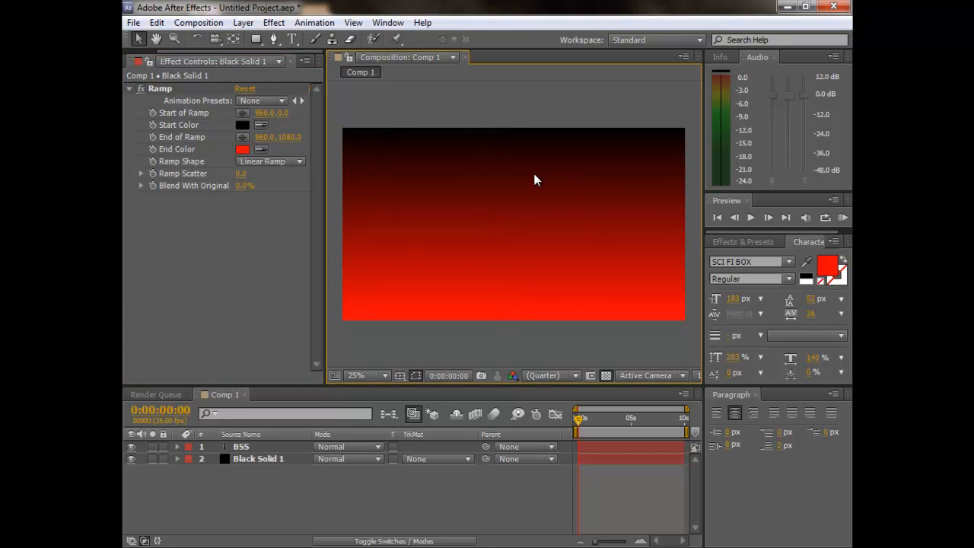
pyautogui.scroll(-3, 535, 174)
pyautogui.scroll(4, 534, 174)
pyautogui.scroll(-2, 534, 180)
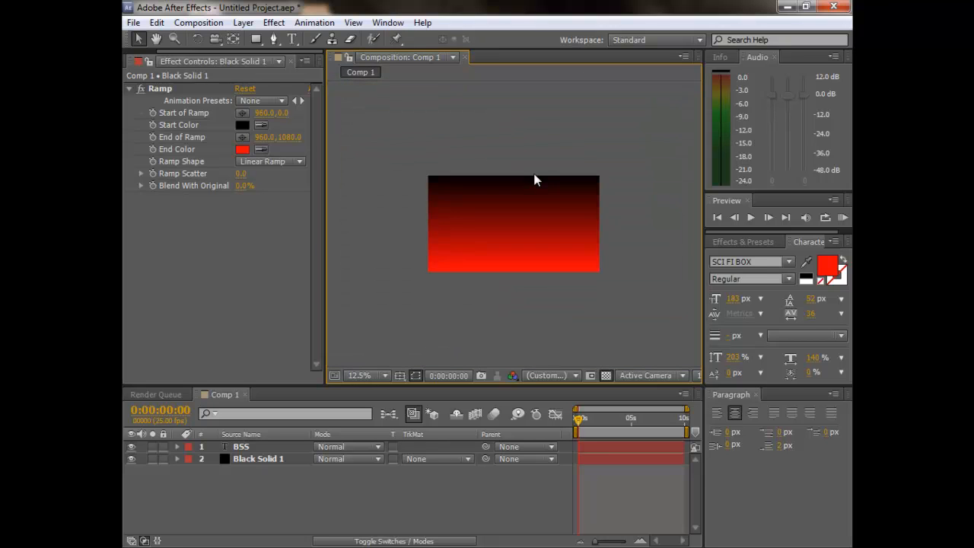
pyautogui.click(510, 233)
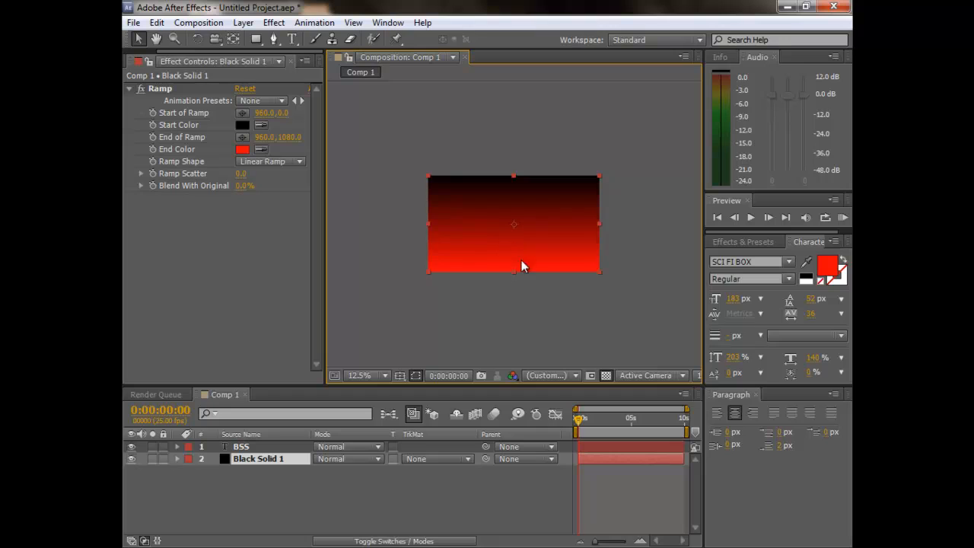
pyautogui.scroll(1, 516, 273)
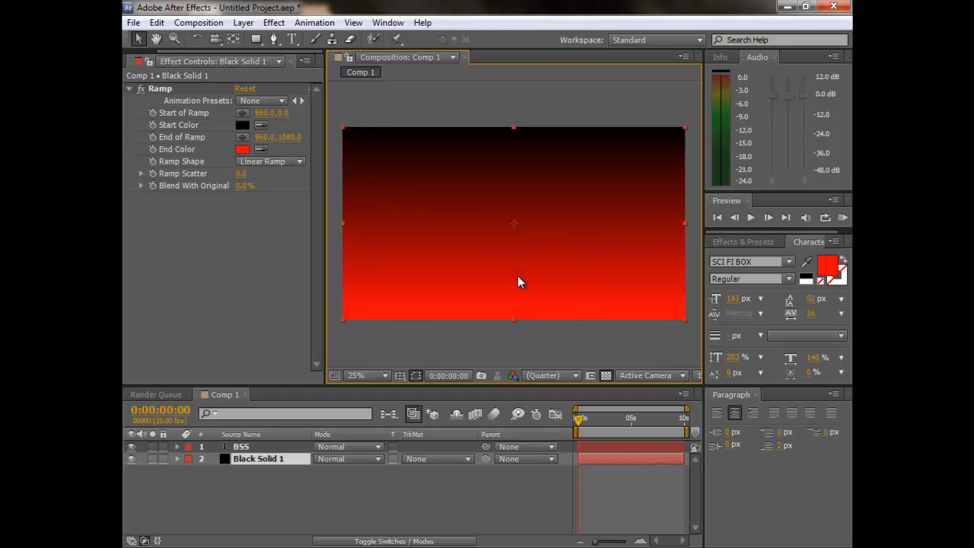
pyautogui.click(180, 87)
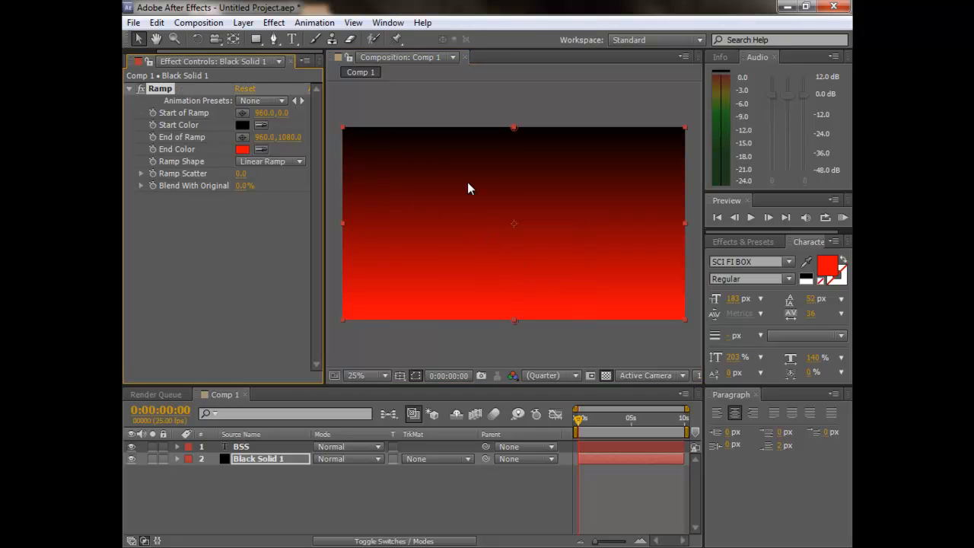
pyautogui.scroll(-1, 520, 312)
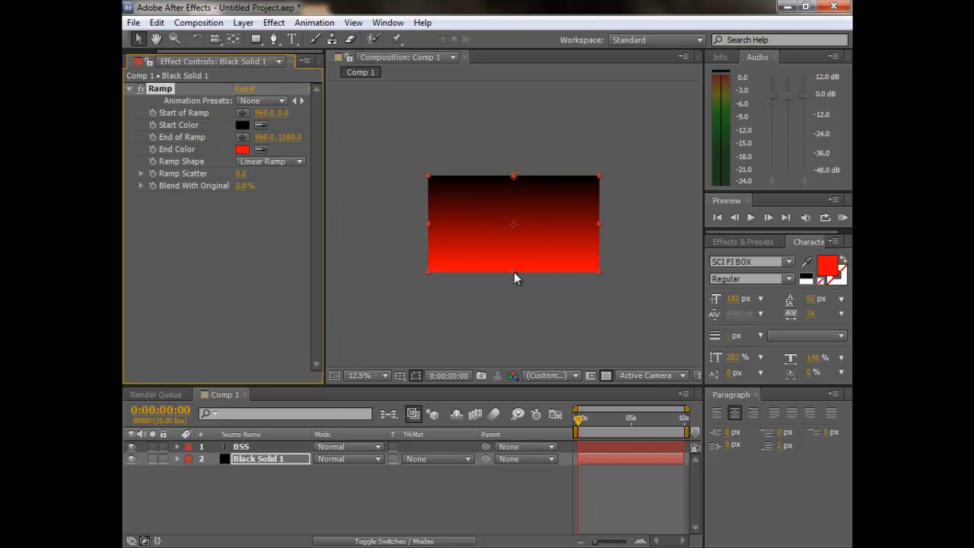
pyautogui.moveTo(514, 275); pyautogui.dragTo(519, 353)
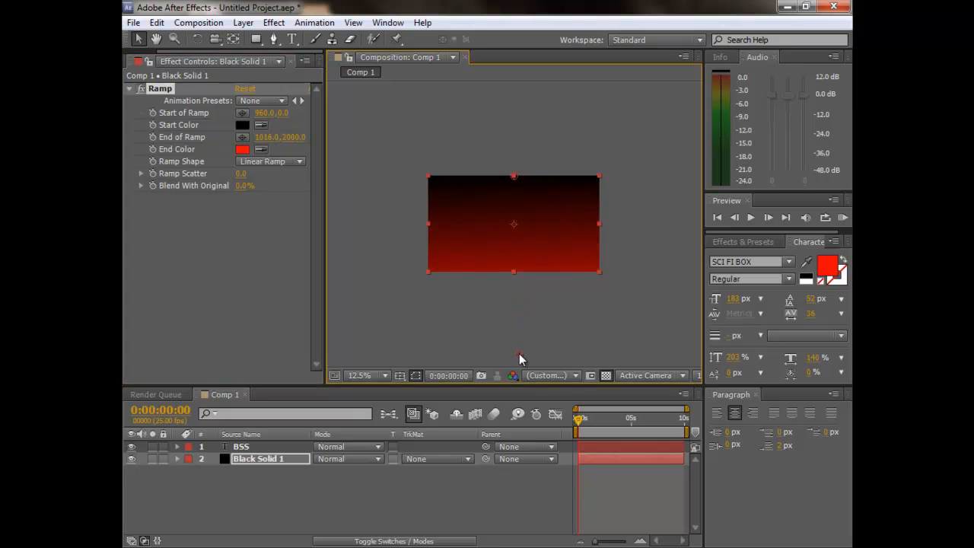
pyautogui.moveTo(521, 395); pyautogui.dragTo(524, 437)
pyautogui.press('.')
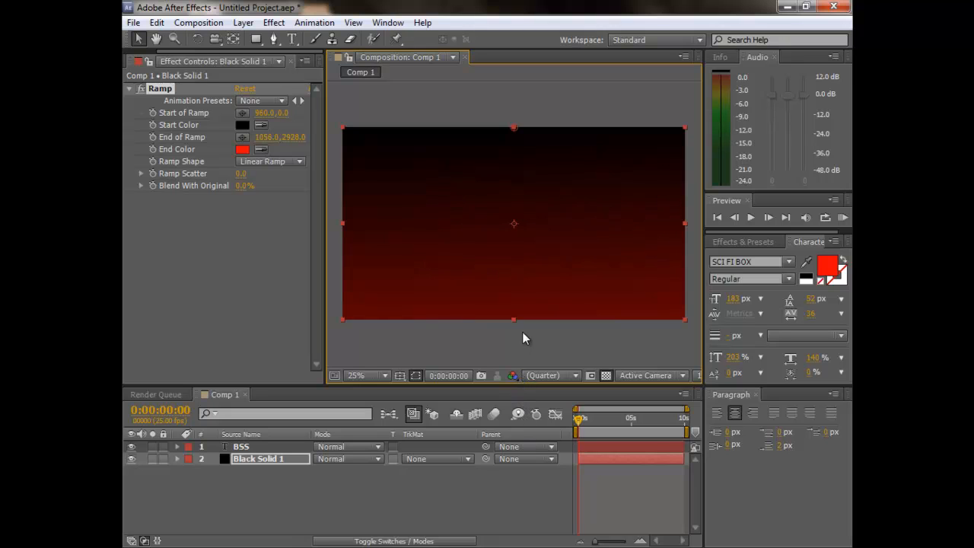
# Deselect the solid, play the text's fade-in over the gradient from the start, and stop the playback.
pyautogui.click(383, 96)
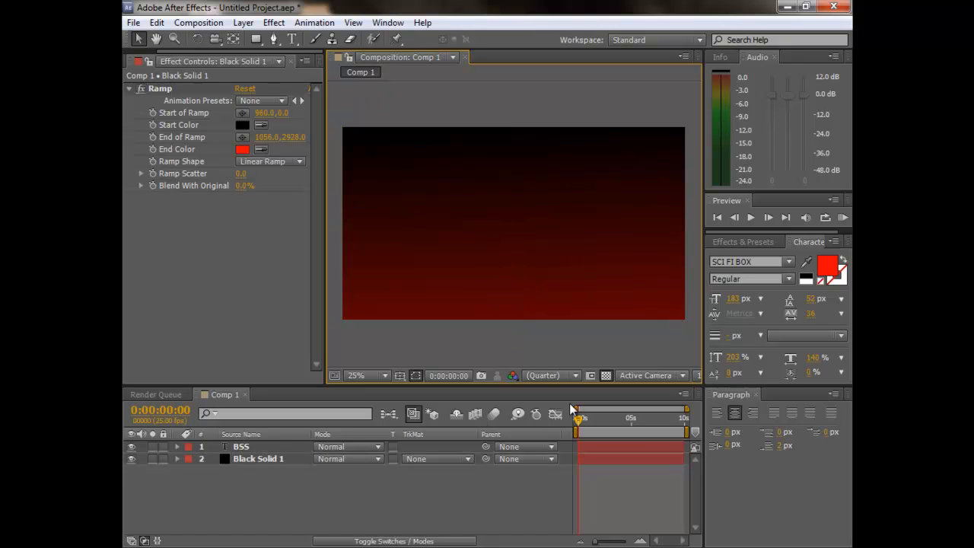
pyautogui.click(734, 217)
pyautogui.click(769, 217)
pyautogui.click(735, 216)
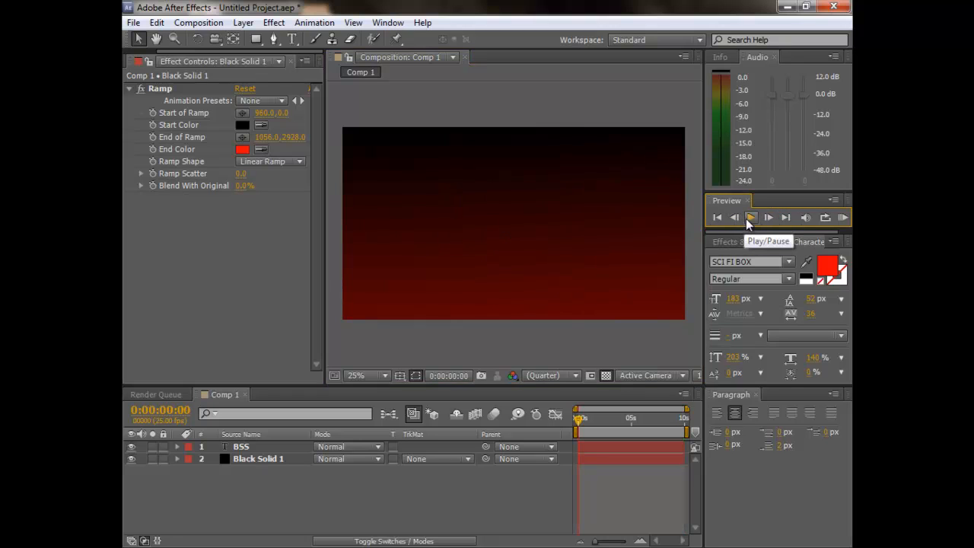
pyautogui.click(748, 218)
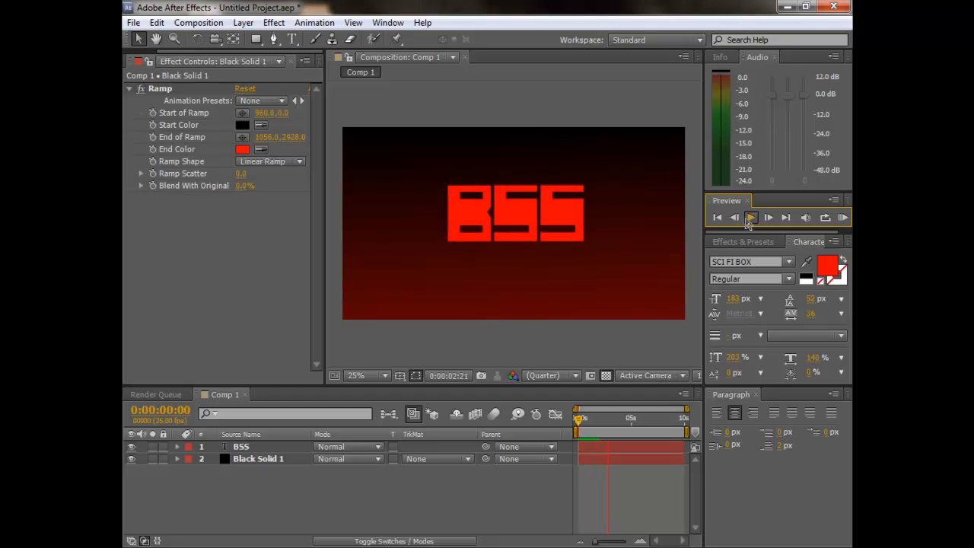
pyautogui.click(747, 219)
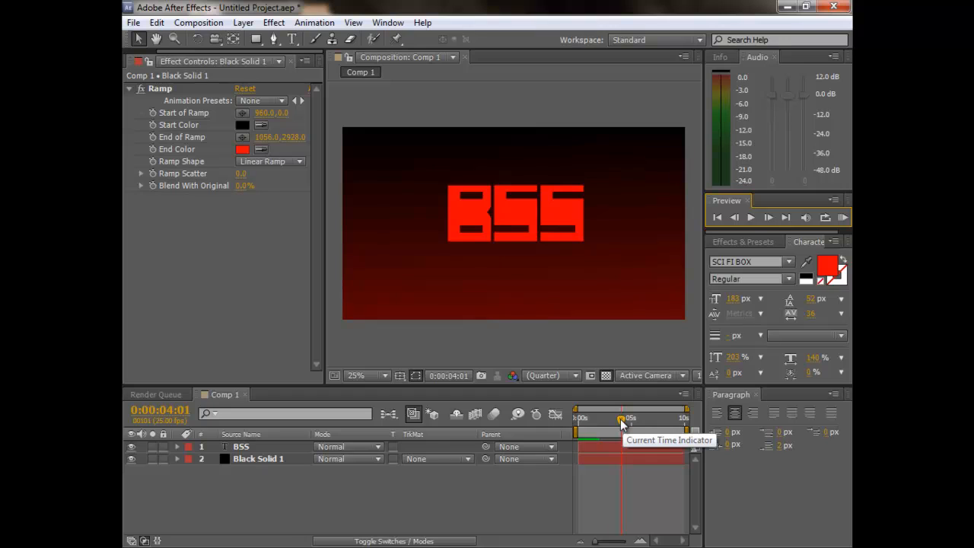
# Find the Camera Lens Blur effect by searching for camera, apply it to the BSS layer and set its Blur Radius to 0.
pyautogui.moveTo(621, 419); pyautogui.dragTo(649, 417)
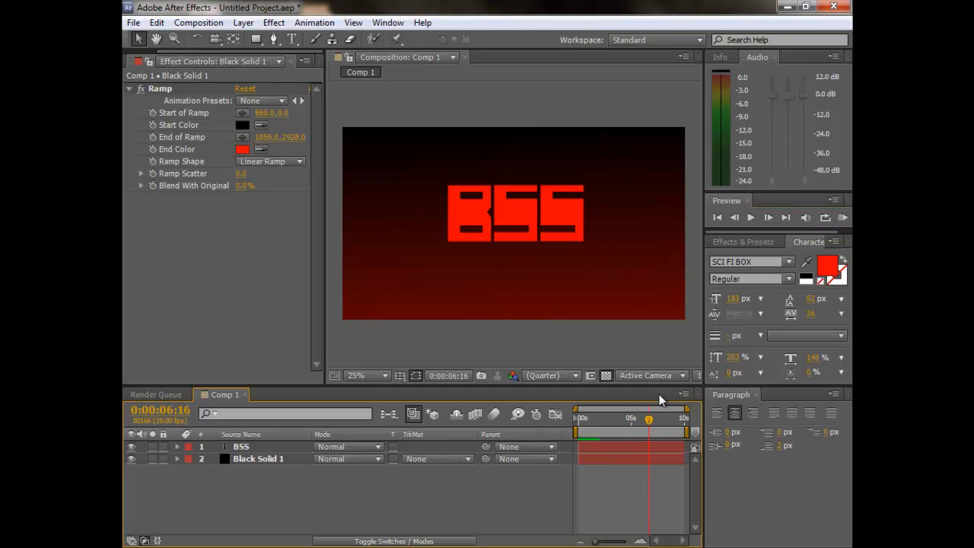
pyautogui.click(739, 245)
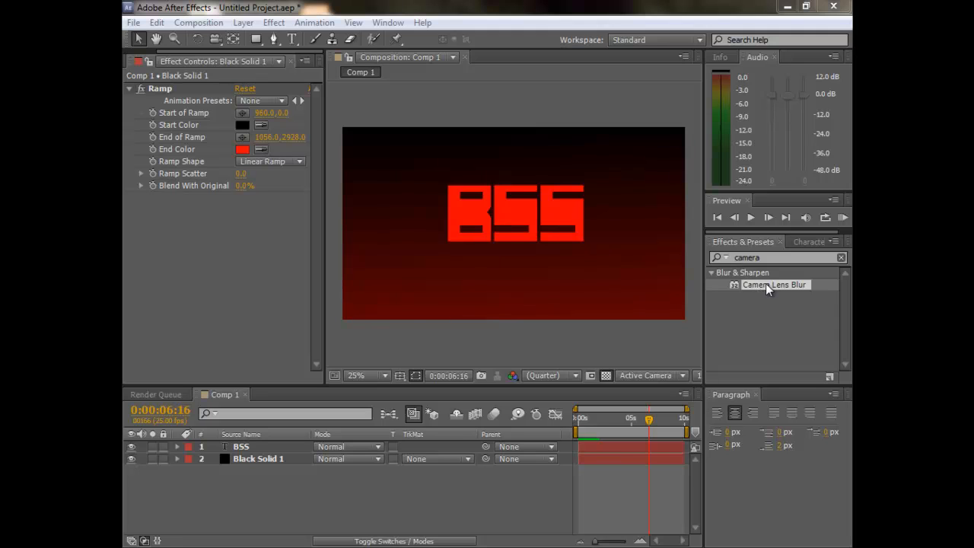
pyautogui.moveTo(766, 283); pyautogui.dragTo(263, 446)
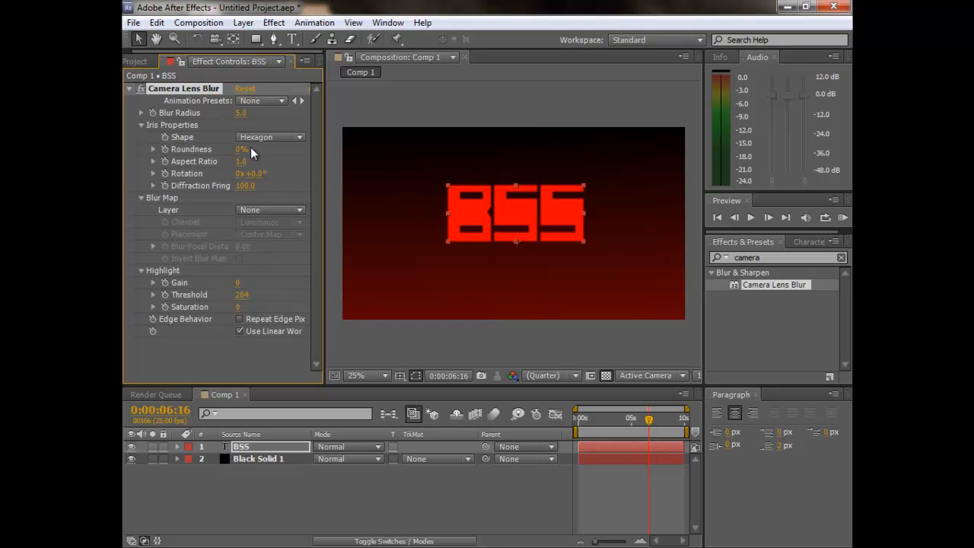
pyautogui.moveTo(242, 116)
pyautogui.mouseDown()
pyautogui.moveTo(343, 116)
pyautogui.moveTo(232, 120)
pyautogui.mouseUp()
# Collapse the BSS layer's Transform group and reveal the Camera Lens Blur's Blur Radius in the timeline.
pyautogui.click(177, 447)
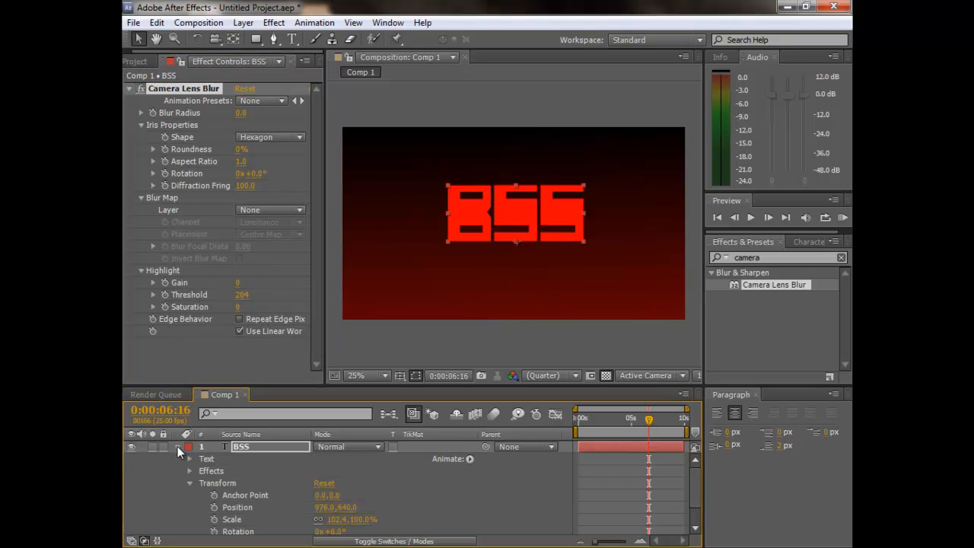
pyautogui.scroll(-1, 194, 475)
pyautogui.scroll(1, 195, 474)
pyautogui.click(190, 484)
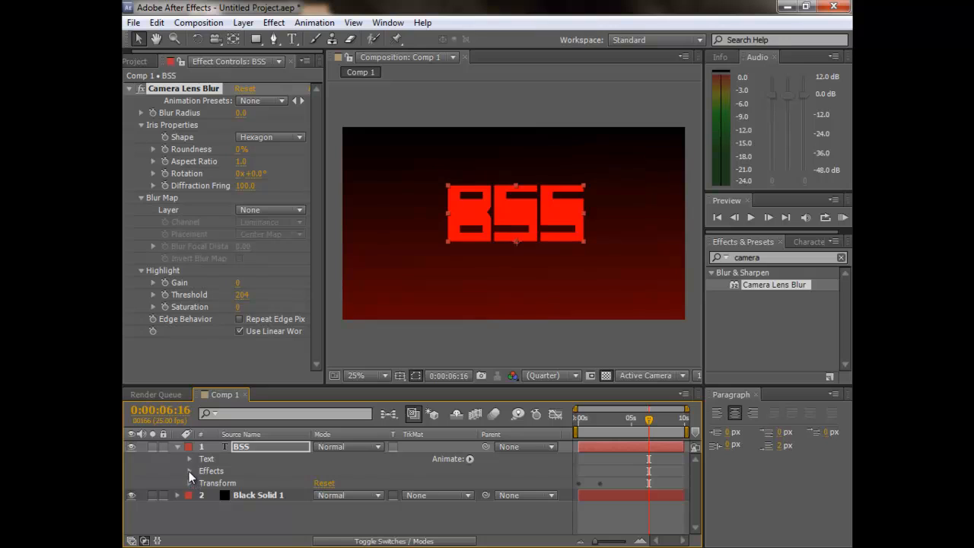
pyautogui.click(189, 471)
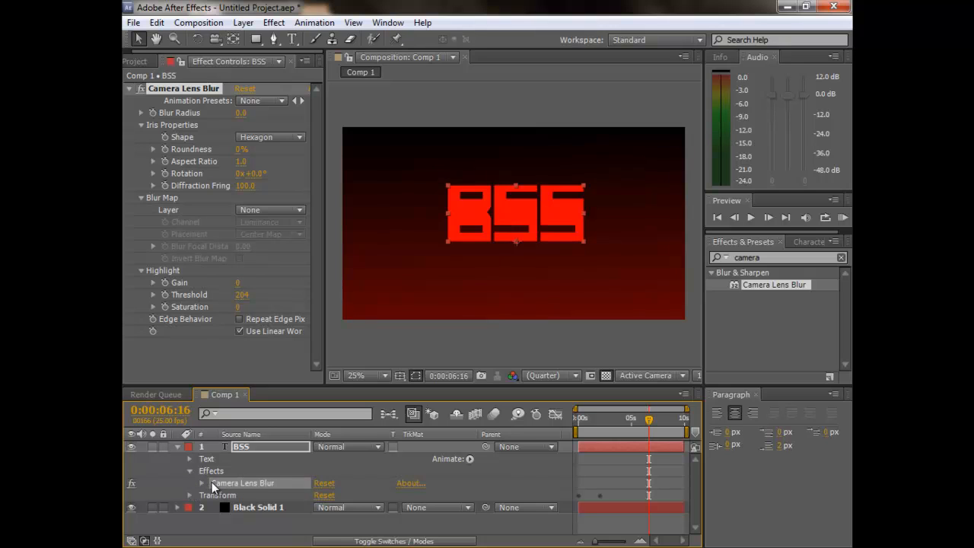
pyautogui.click(202, 482)
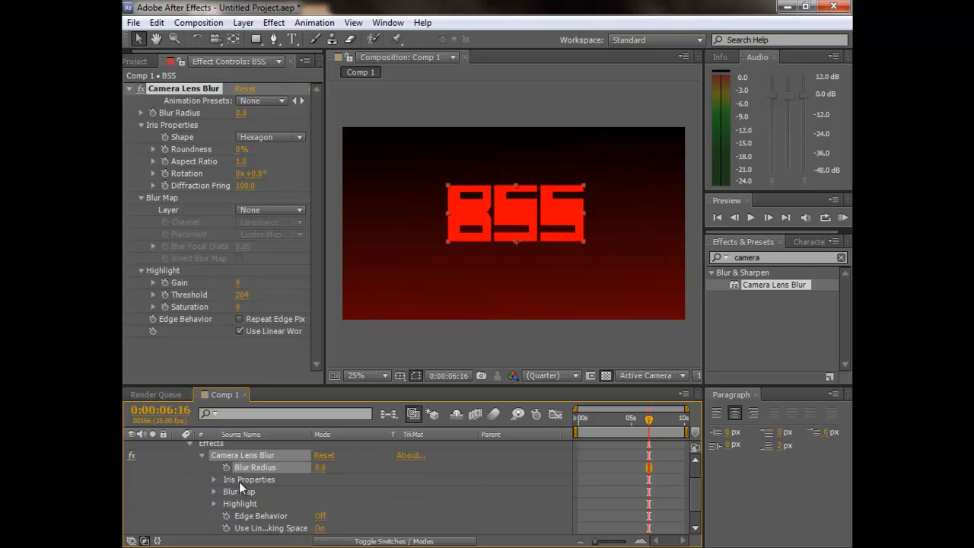
# Move the current time to 0:00:06:24 and keyframe the BSS layer's Blur Radius at 0 there.
pyautogui.moveTo(649, 420); pyautogui.dragTo(656, 423)
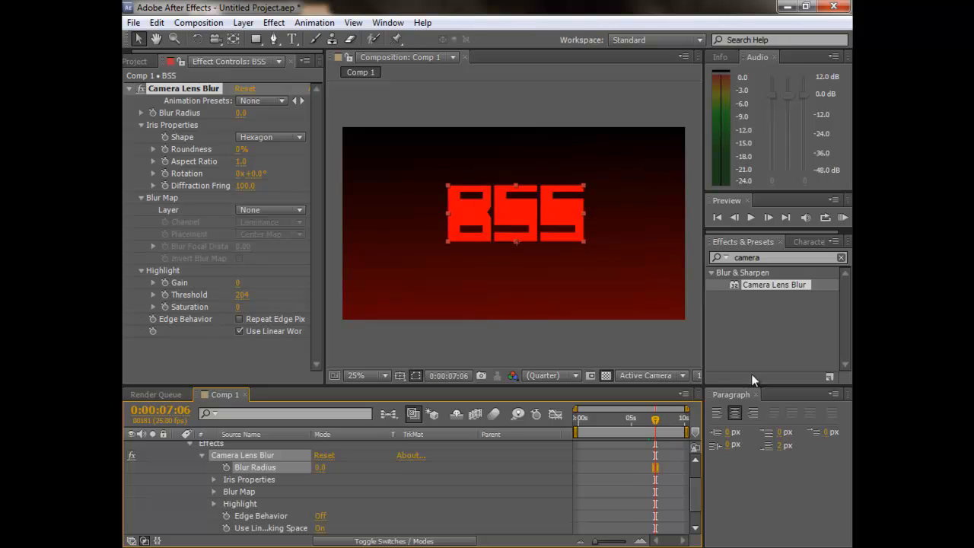
pyautogui.click(734, 217)
pyautogui.click(734, 217)
pyautogui.click(734, 217)
pyautogui.click(734, 217)
pyautogui.click(734, 216)
pyautogui.click(734, 217)
pyautogui.click(734, 217)
pyautogui.click(734, 217)
pyautogui.click(768, 218)
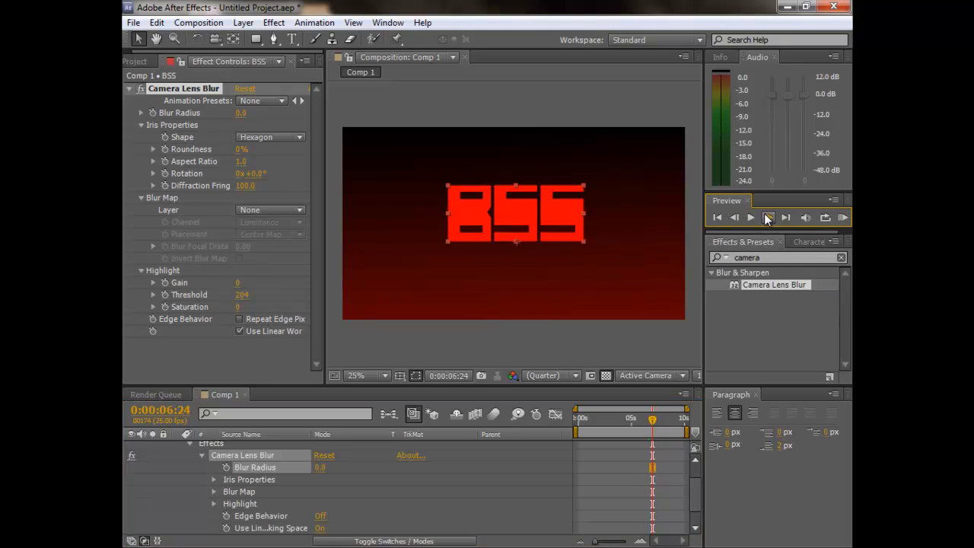
pyautogui.click(227, 468)
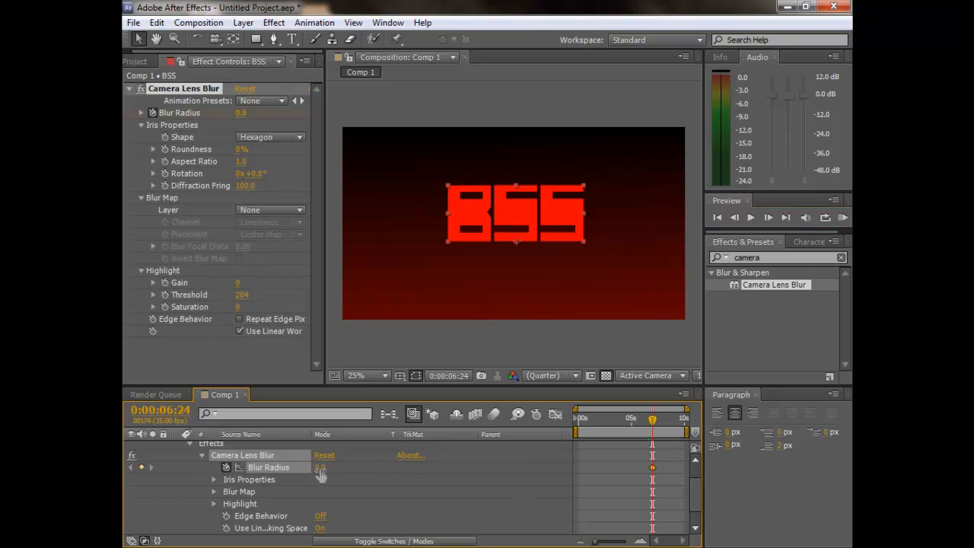
# Keyframe the Blur Radius at 500 at 0:00:09:24 and collapse the BSS layer's properties.
pyautogui.moveTo(655, 424); pyautogui.dragTo(689, 421)
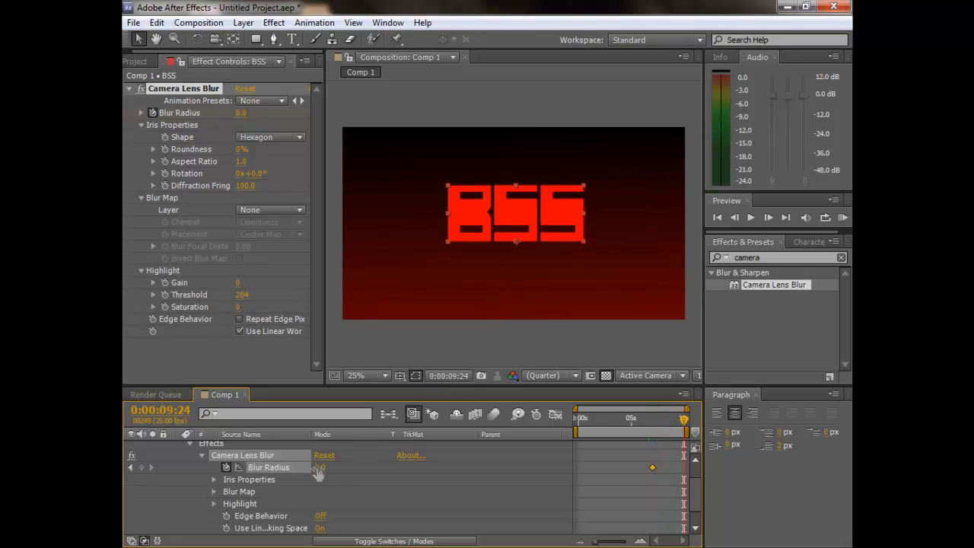
pyautogui.moveTo(319, 468); pyautogui.dragTo(683, 466)
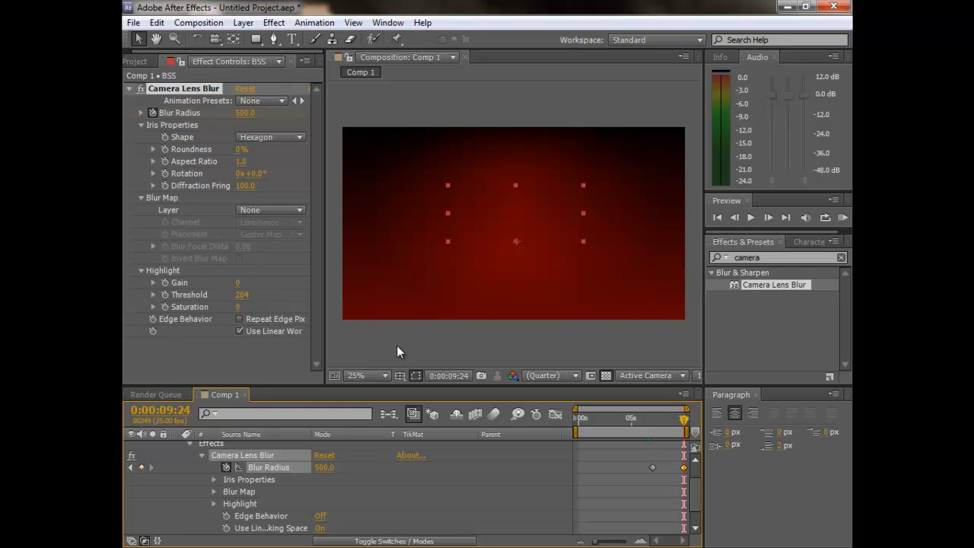
pyautogui.click(201, 455)
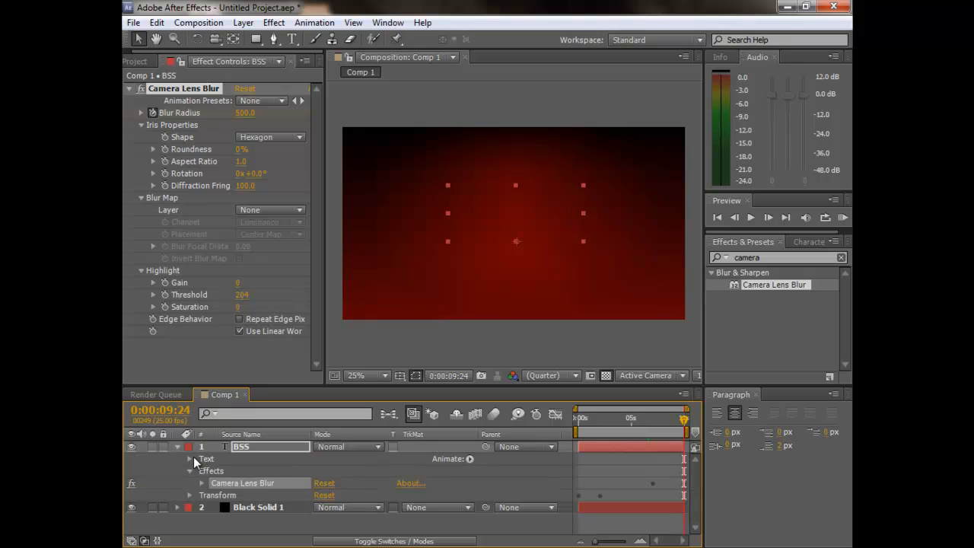
pyautogui.click(189, 470)
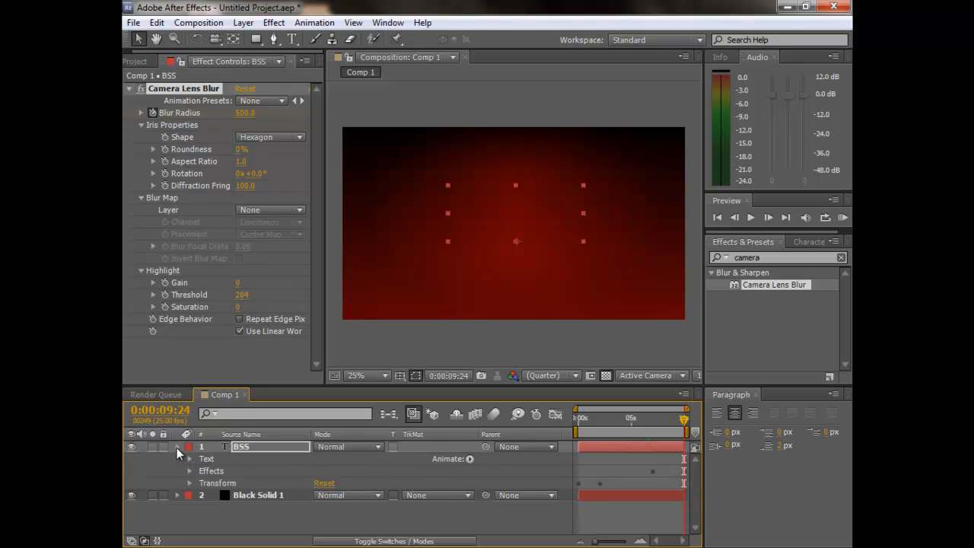
pyautogui.click(177, 447)
# Play the animation from the start of the composition through the blur-out, and stop it.
pyautogui.click(720, 218)
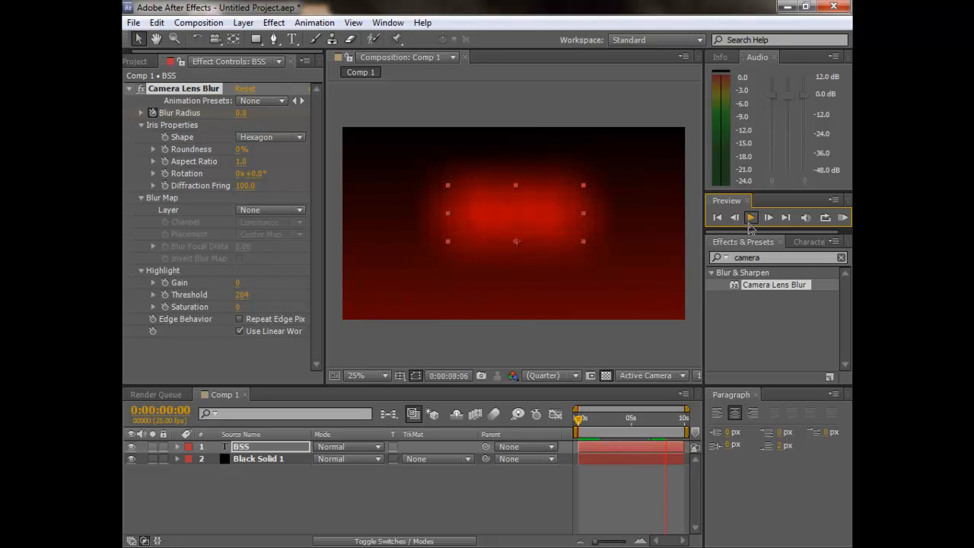
pyautogui.click(750, 220)
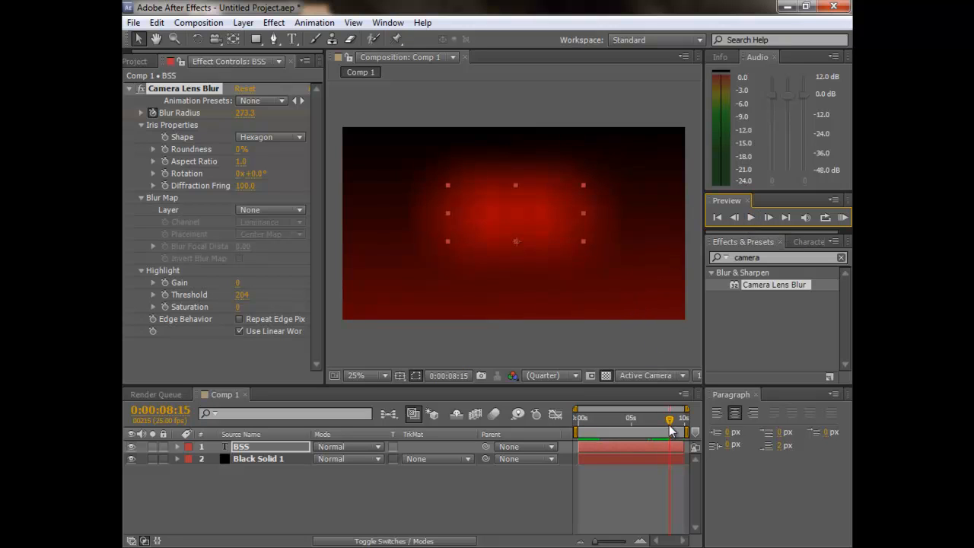
# Move the current time back to 0:00:02:00 and reveal the BSS layer's Transform properties in the timeline.
pyautogui.moveTo(670, 430); pyautogui.dragTo(629, 428)
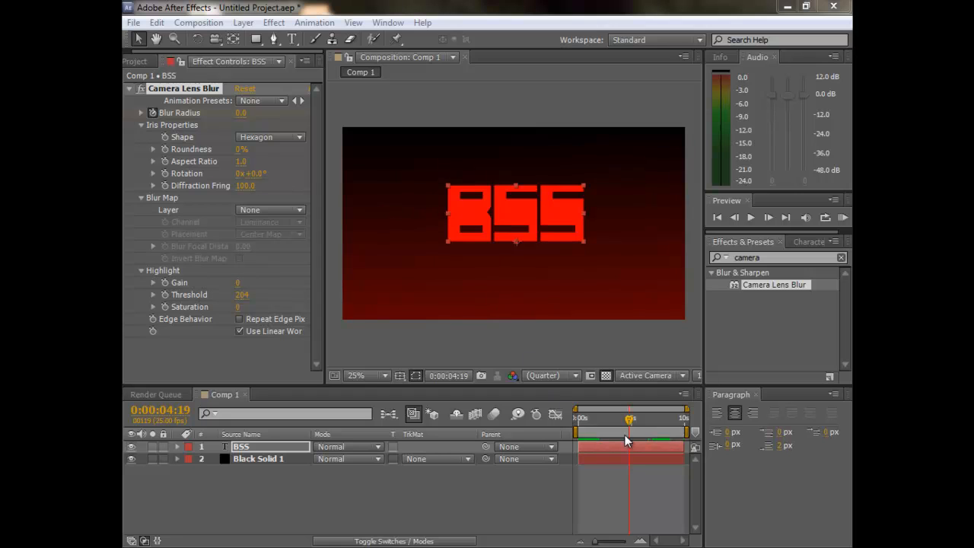
pyautogui.moveTo(630, 430); pyautogui.dragTo(600, 423)
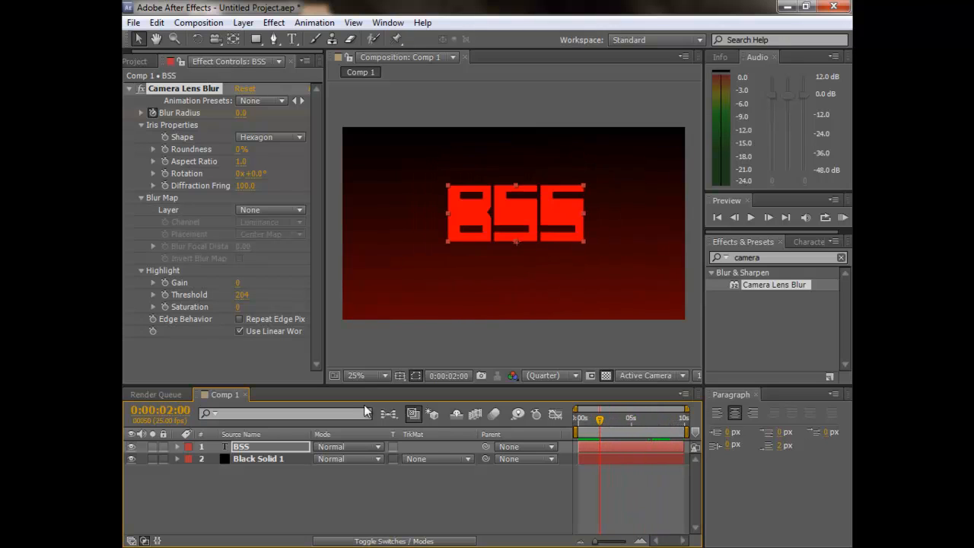
pyautogui.click(177, 447)
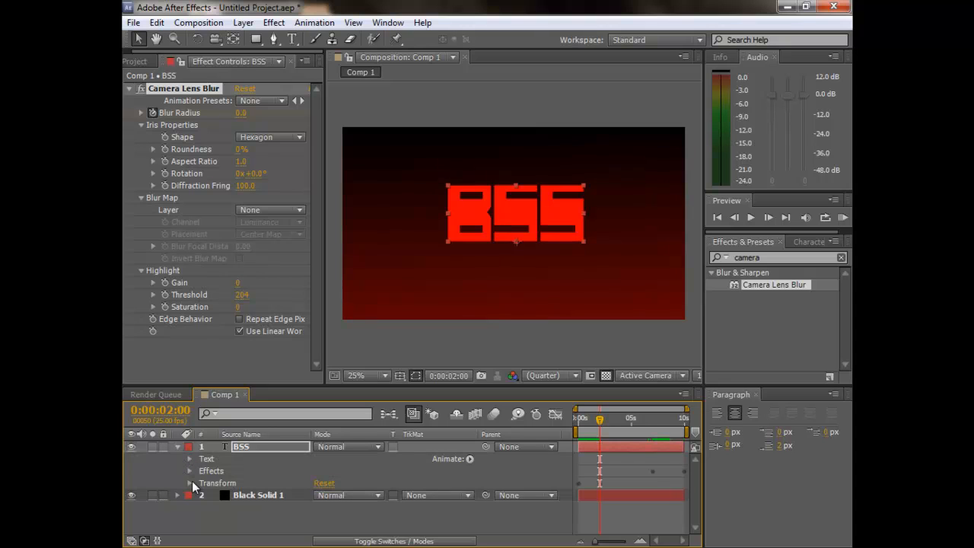
pyautogui.click(190, 483)
pyautogui.scroll(-1, 334, 450)
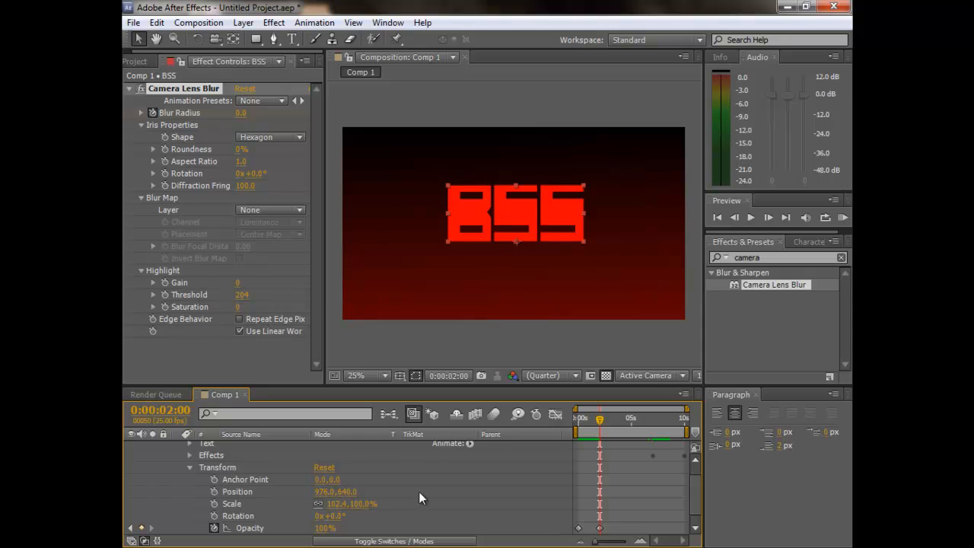
# Keyframe the BSS layer's Scale at 100% at 0:00:00:00, keeping its proportions linked.
pyautogui.moveTo(602, 423); pyautogui.dragTo(578, 423)
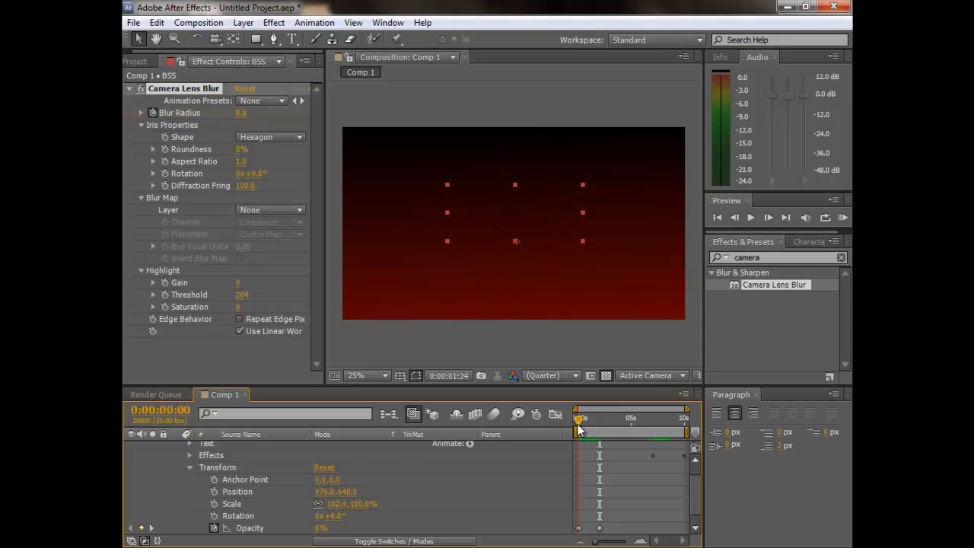
pyautogui.click(215, 504)
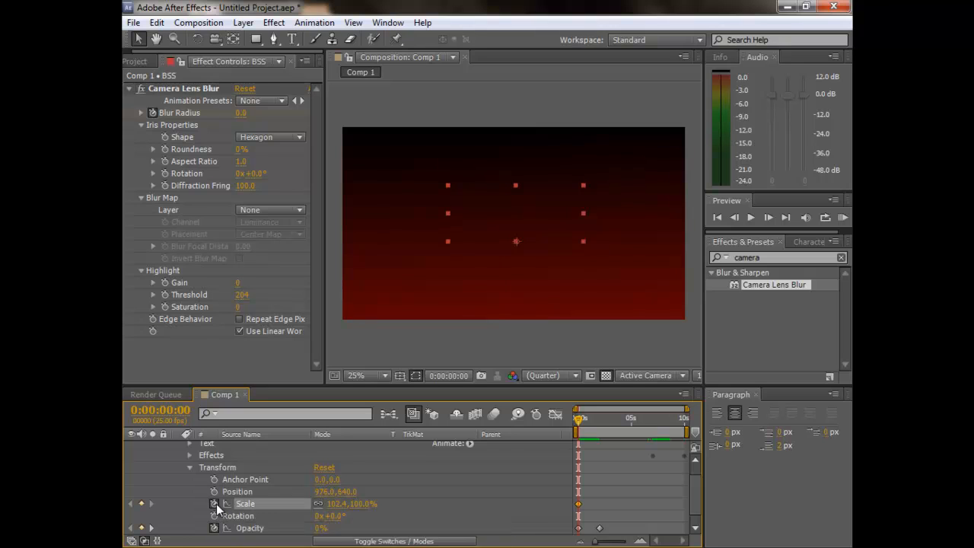
pyautogui.click(335, 503)
pyautogui.write('100')
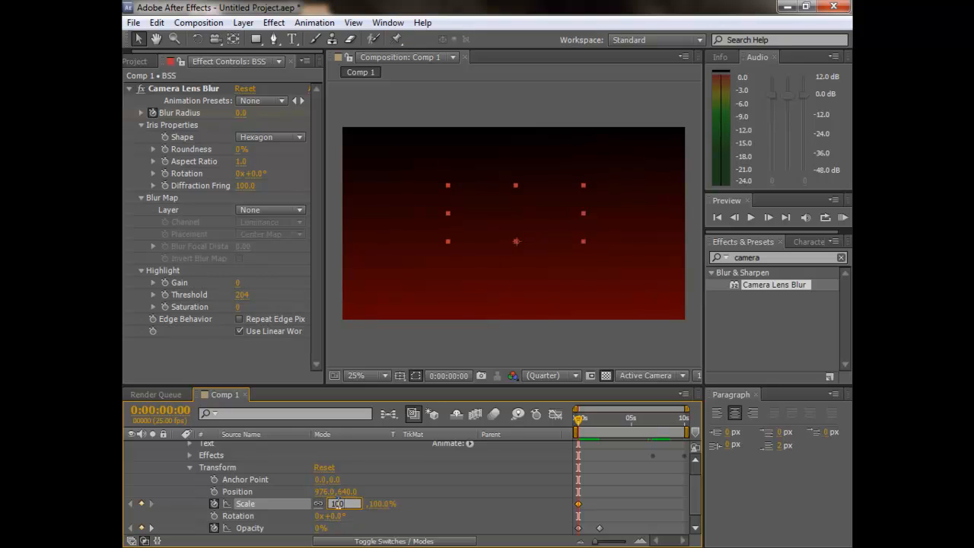
pyautogui.press('Return')
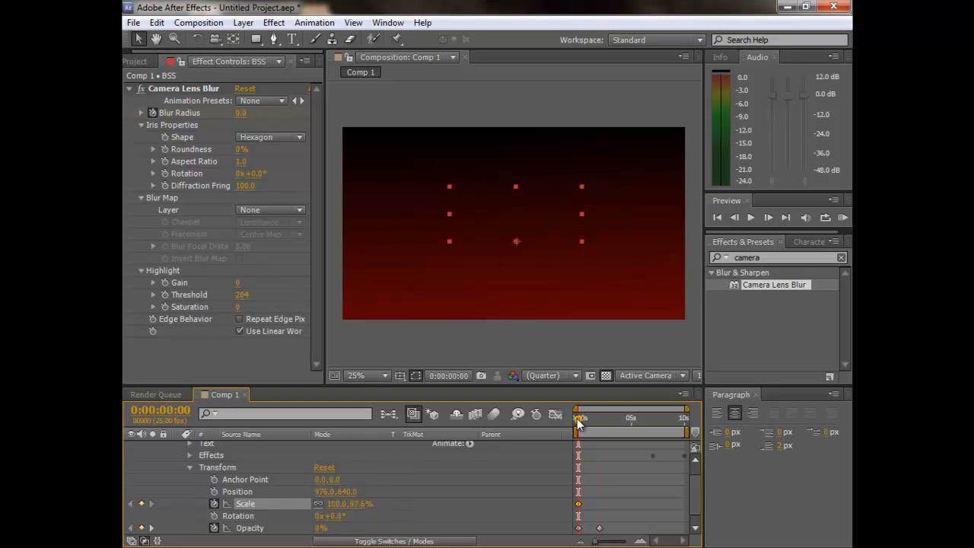
# Keyframe the BSS layer's Scale at 132% at 0:00:06:24 and collapse the layer's properties.
pyautogui.moveTo(579, 424); pyautogui.dragTo(649, 408)
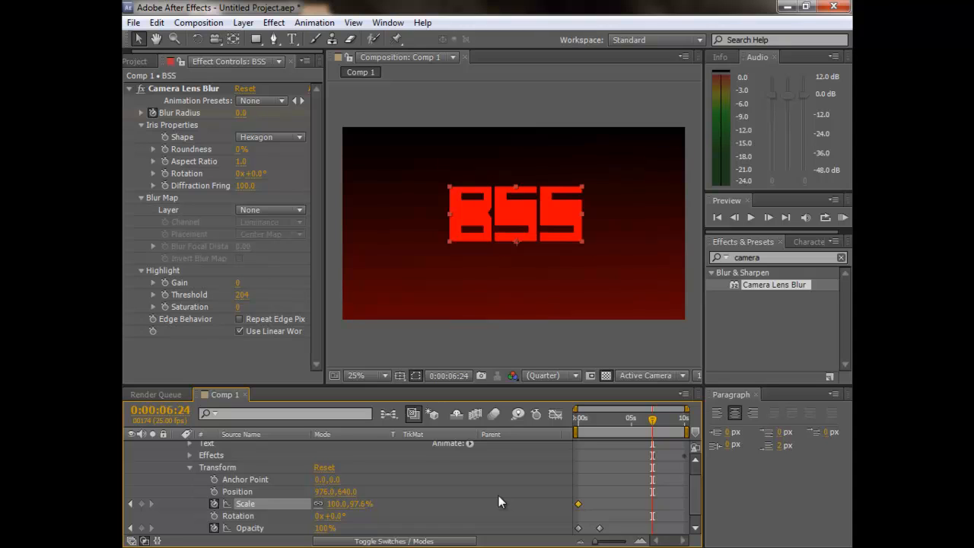
pyautogui.moveTo(335, 504); pyautogui.dragTo(358, 510)
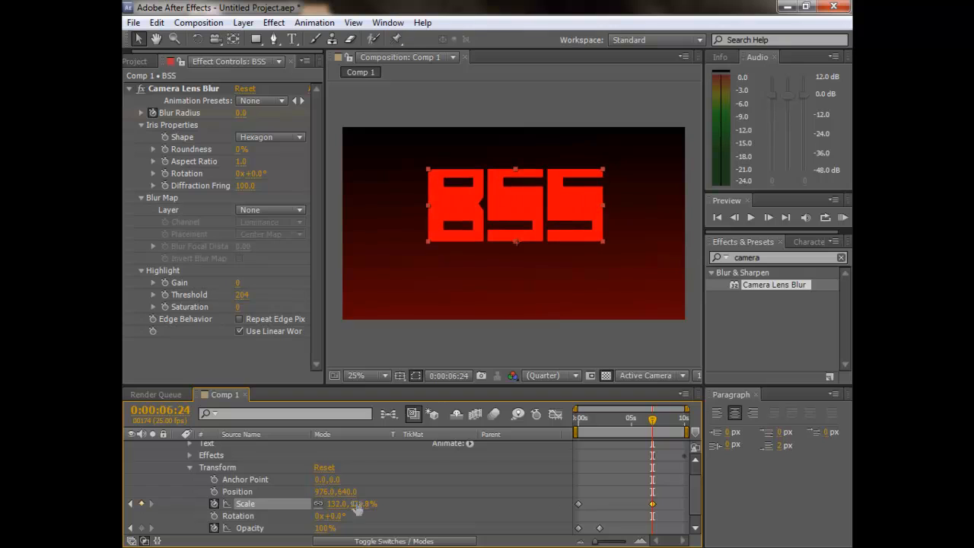
pyautogui.moveTo(652, 420)
pyautogui.mouseDown()
pyautogui.moveTo(617, 428)
pyautogui.moveTo(653, 429)
pyautogui.mouseUp()
pyautogui.scroll(1, 223, 455)
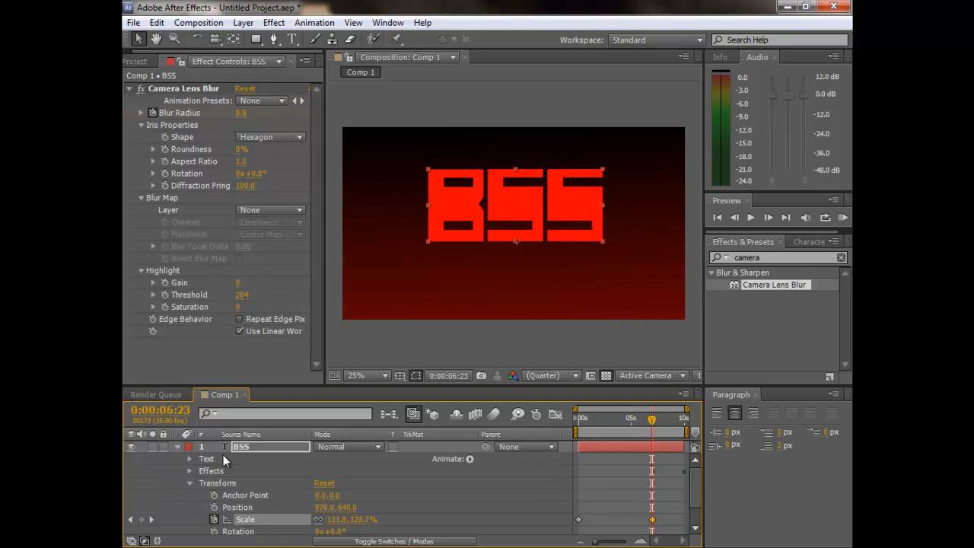
pyautogui.click(178, 446)
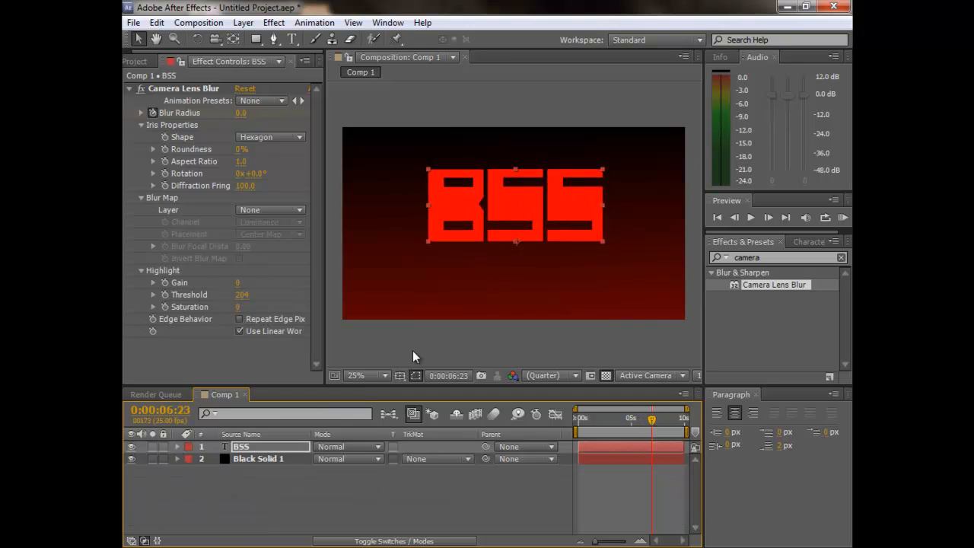
# Deselect the layer, play the animation from the start of the composition, and scrub further through the blur-out.
pyautogui.click(716, 216)
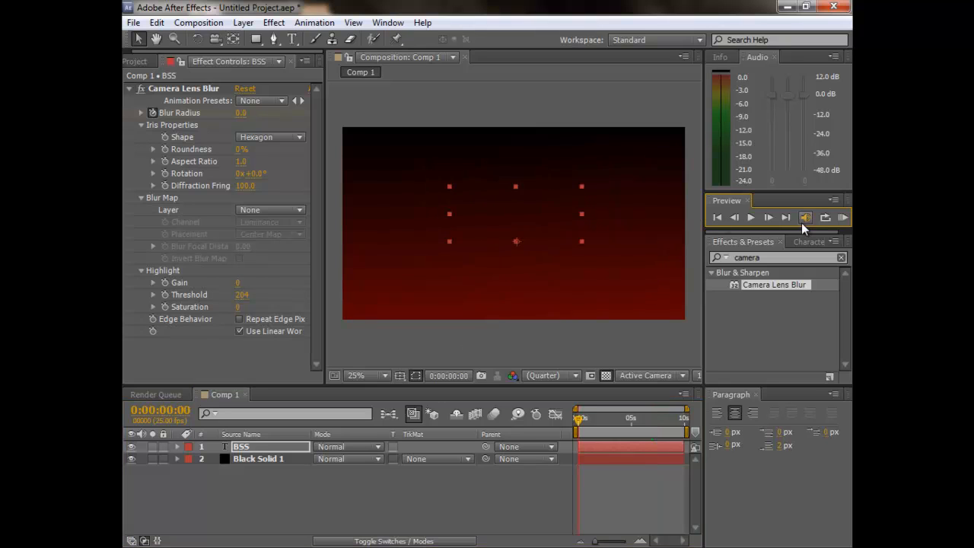
pyautogui.click(531, 510)
pyautogui.click(750, 218)
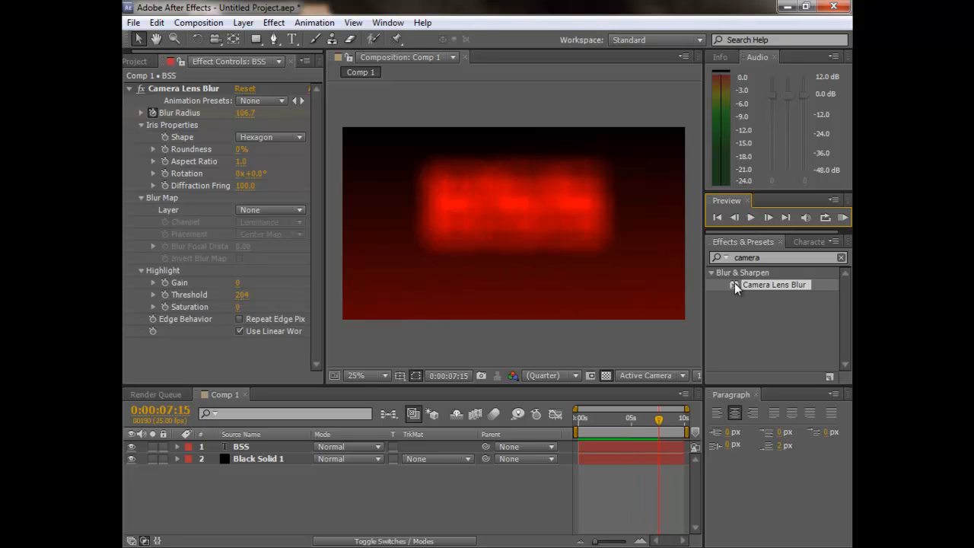
pyautogui.moveTo(661, 419); pyautogui.dragTo(676, 424)
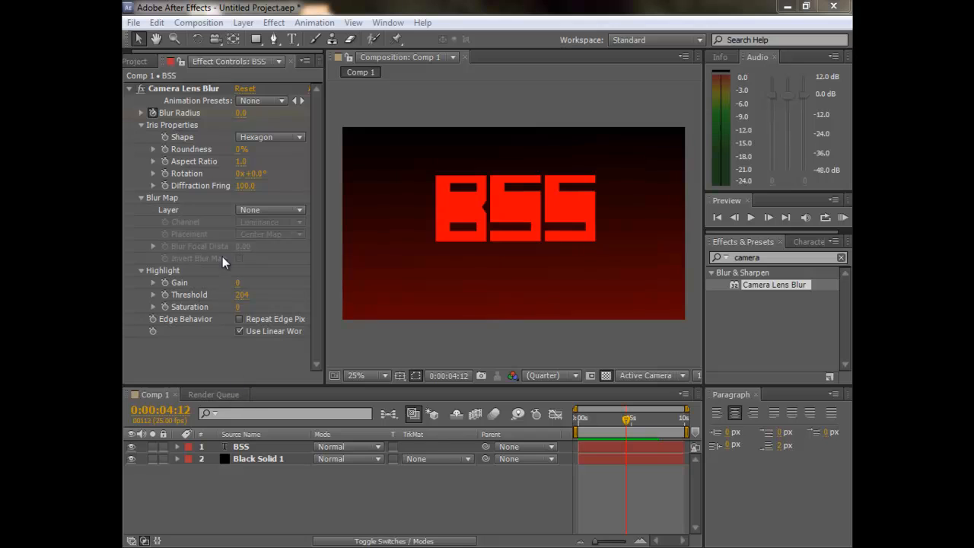
# Add Comp 1 to the render queue.
pyautogui.click(291, 497)
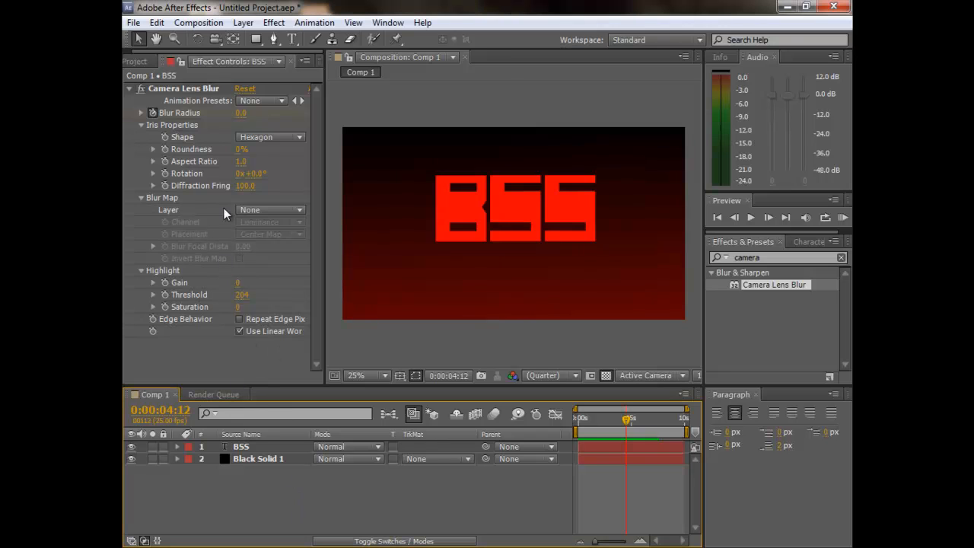
pyautogui.click(200, 22)
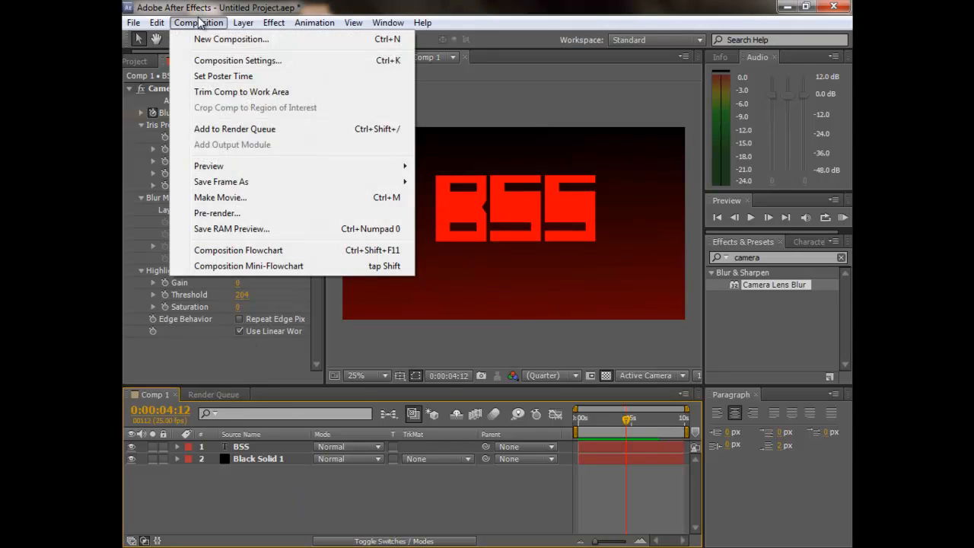
pyautogui.click(239, 131)
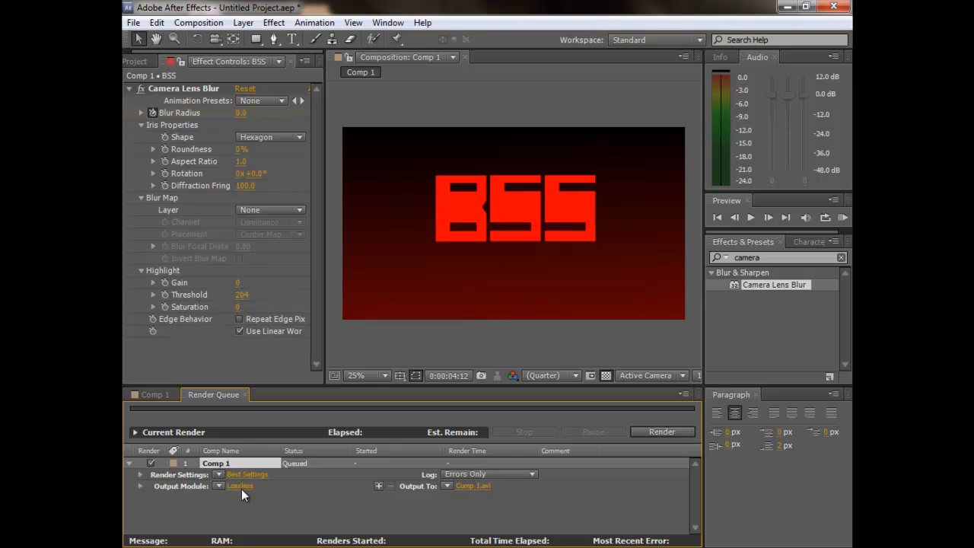
# Set the output module to QuickTime with the Photo - JPEG codec at quality 100, and render Comp 1.
pyautogui.click(235, 488)
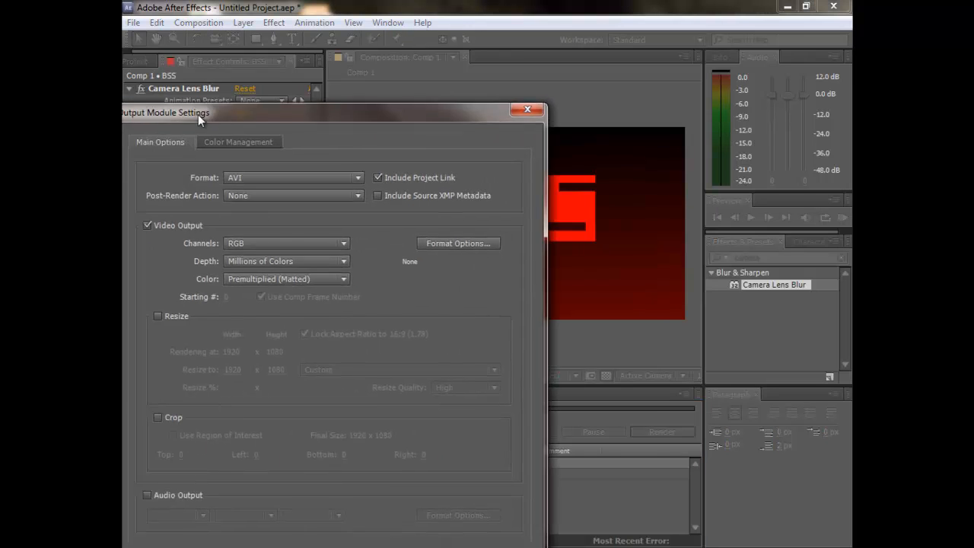
pyautogui.click(489, 111)
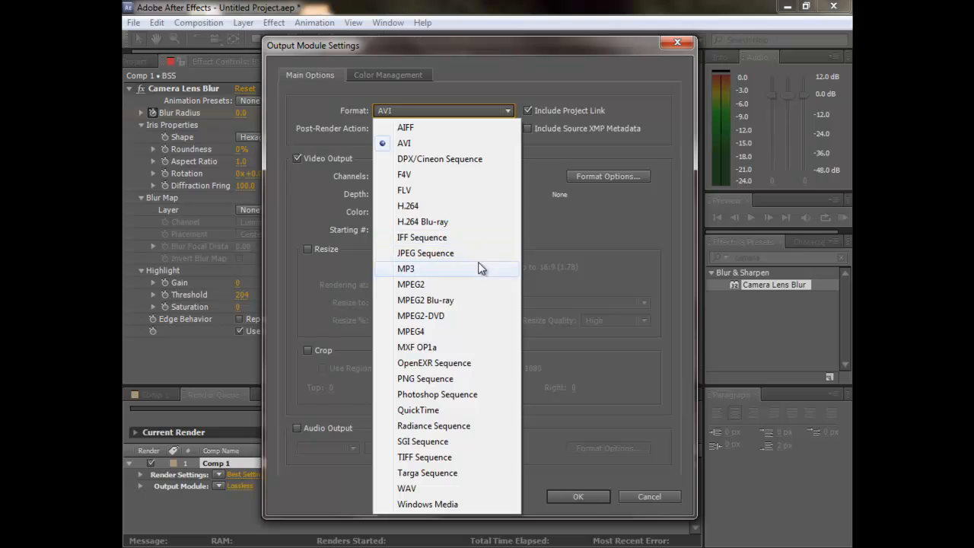
pyautogui.click(456, 411)
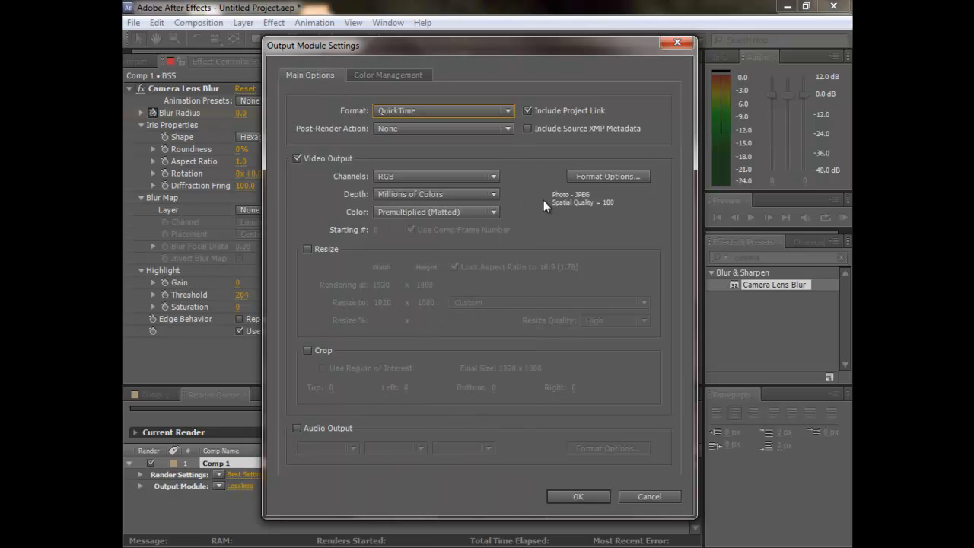
pyautogui.click(582, 178)
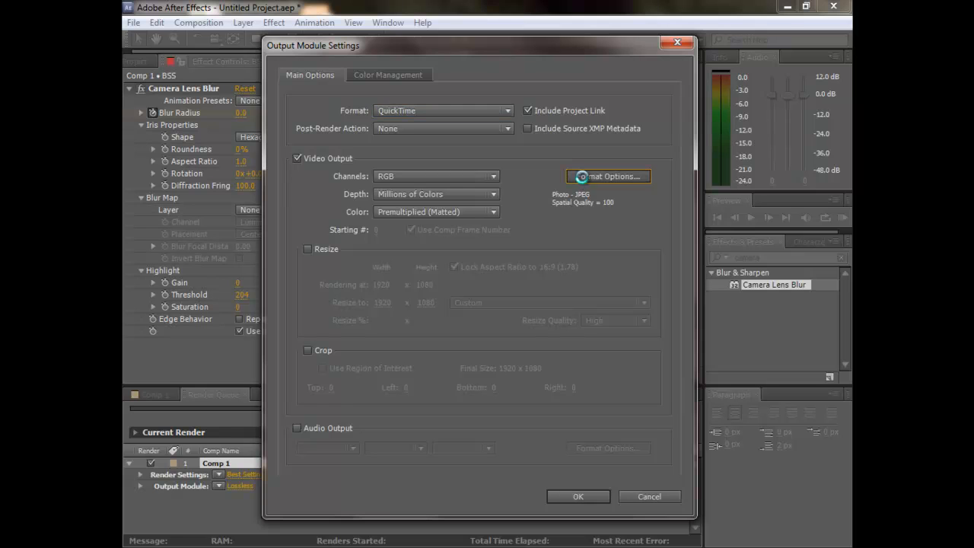
pyautogui.click(468, 130)
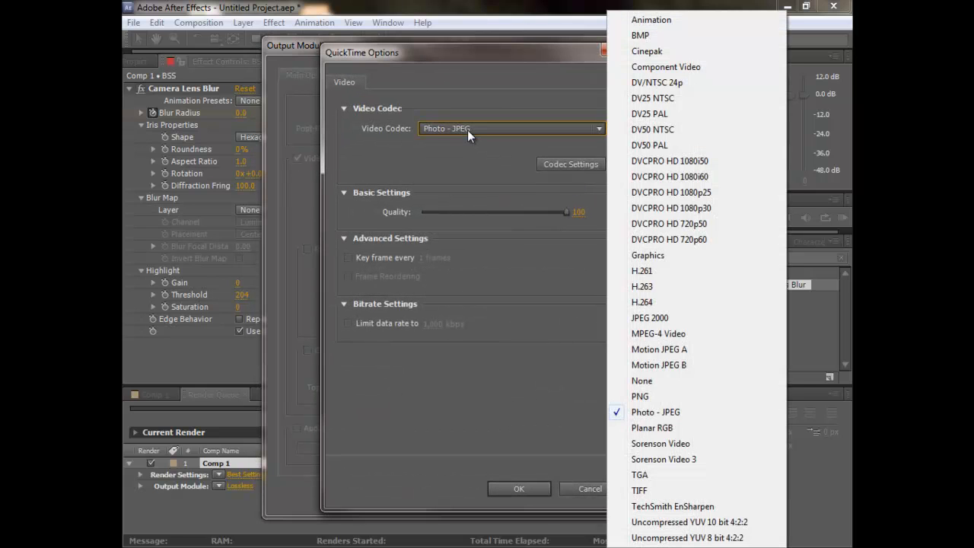
pyautogui.click(664, 412)
pyautogui.moveTo(574, 213); pyautogui.dragTo(547, 213)
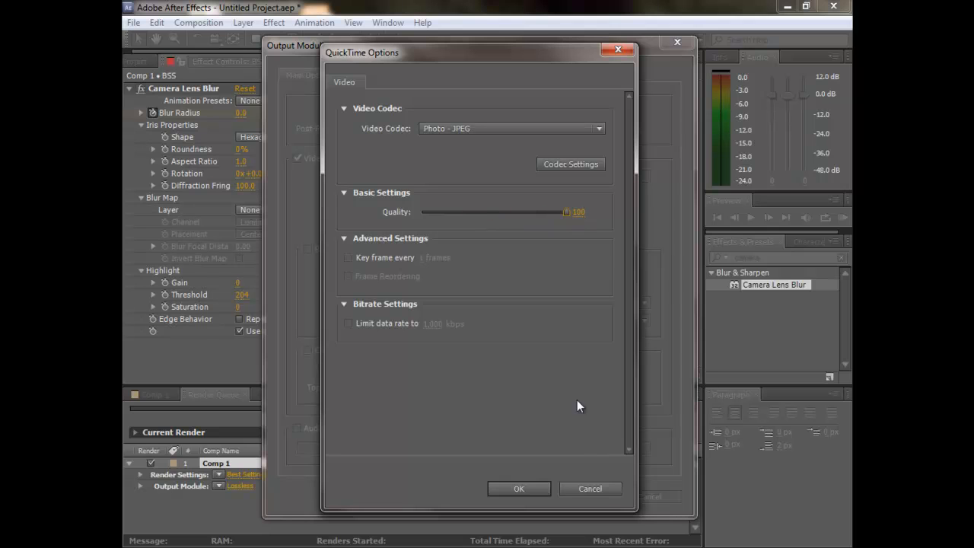
pyautogui.click(542, 489)
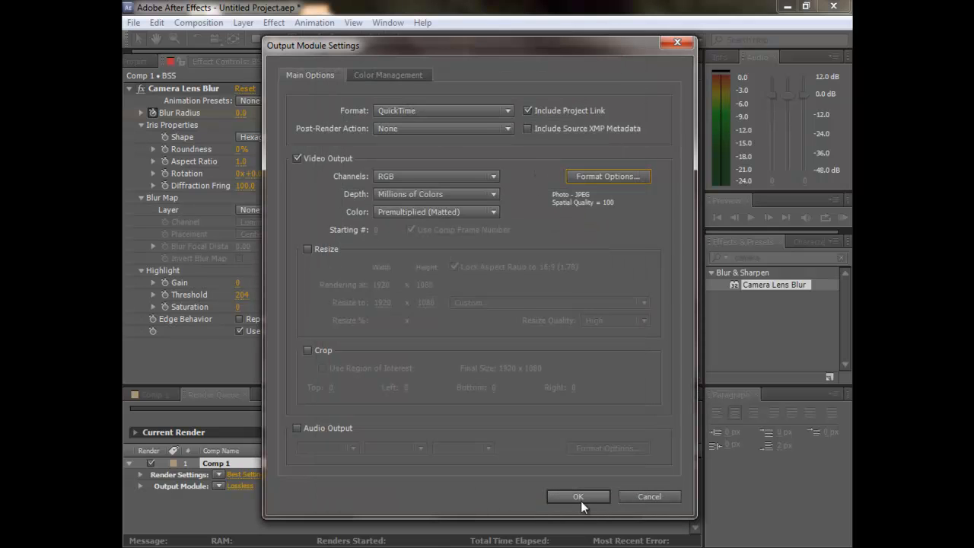
pyautogui.click(568, 497)
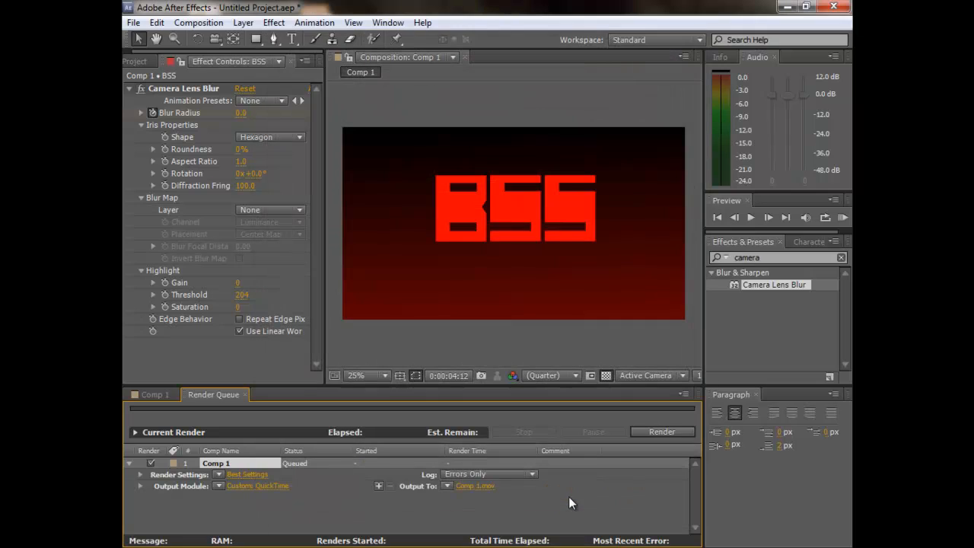
pyautogui.click(646, 435)
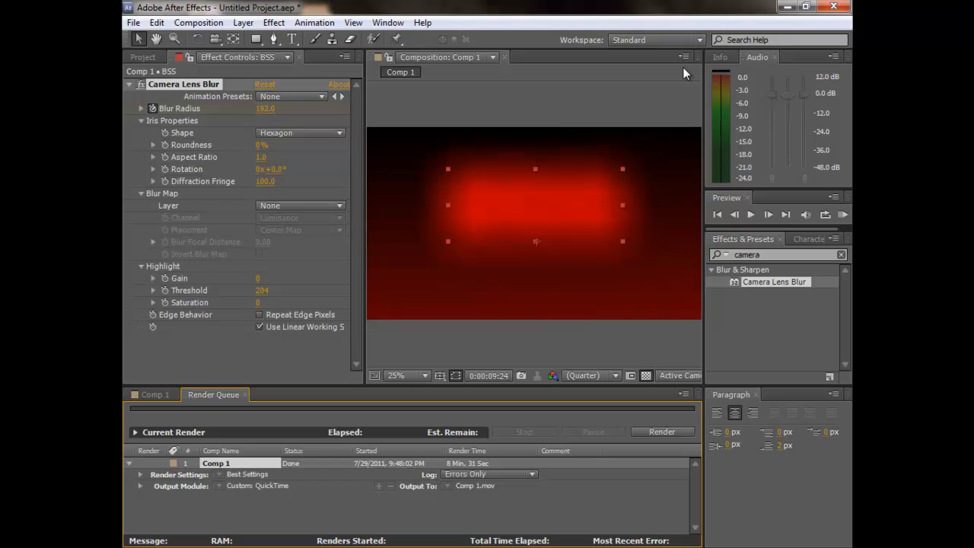
# Save the project under the file name Untitled Project as an Adobe After Effects Project.
pyautogui.click(133, 22)
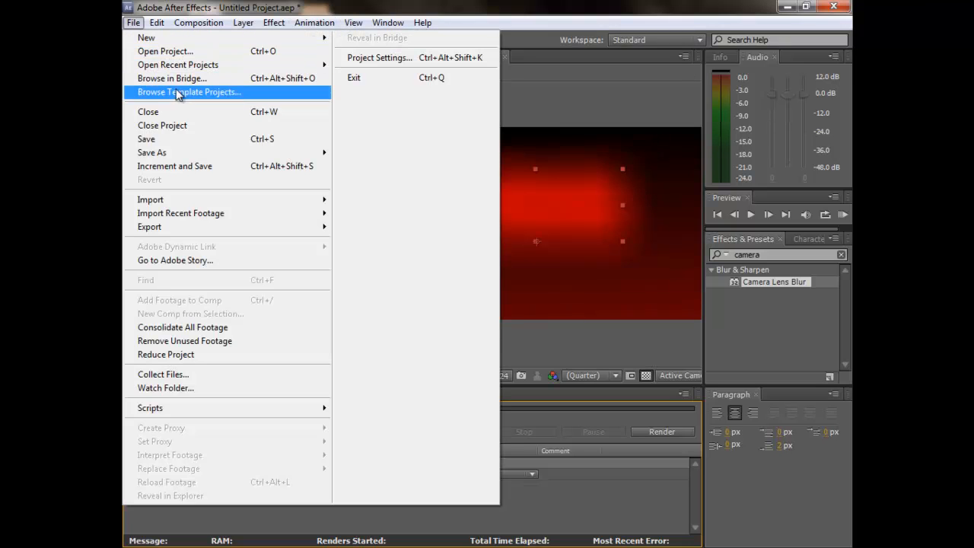
pyautogui.moveTo(188, 152)
pyautogui.click(363, 156)
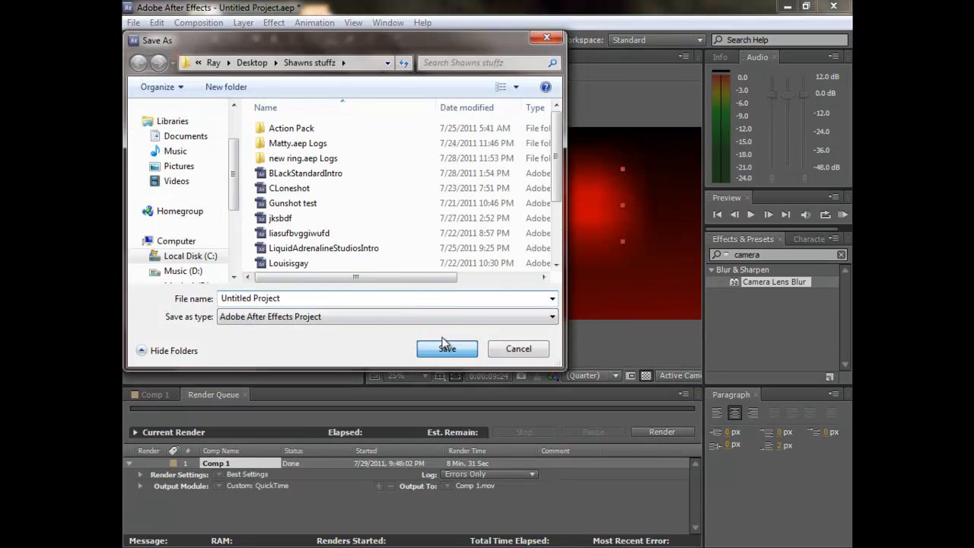
pyautogui.click(434, 351)
pyautogui.click(525, 287)
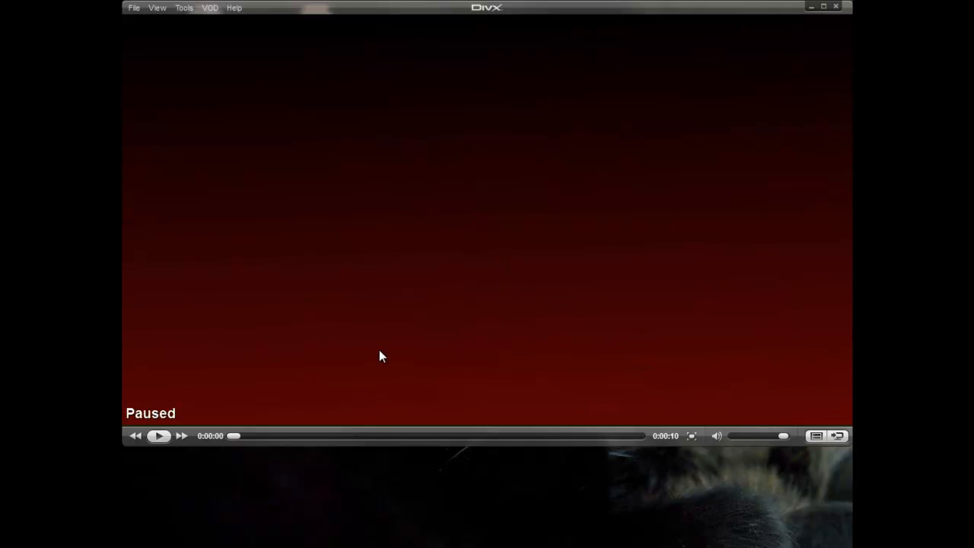
# Play the rendered movie in the DivX player and pause it at 0:00:05.
pyautogui.click(159, 437)
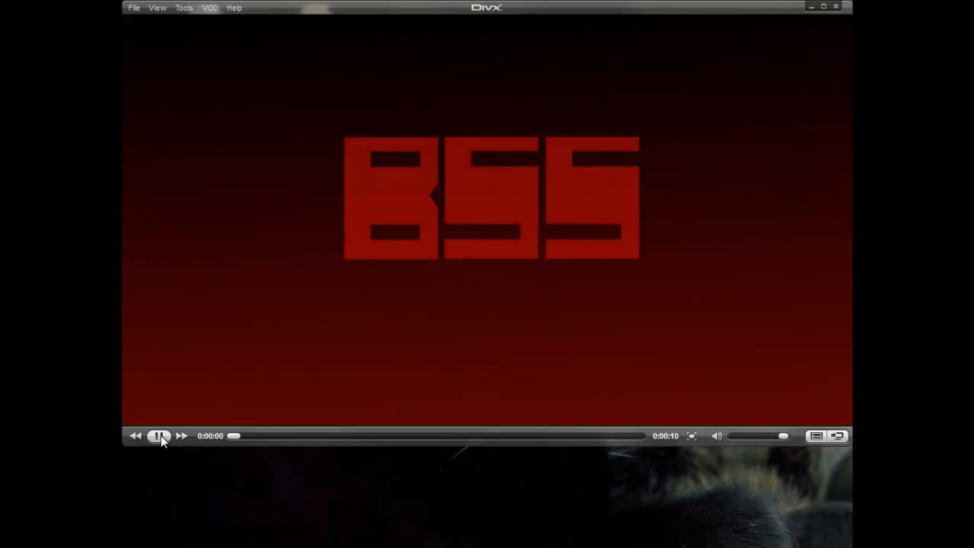
pyautogui.click(158, 436)
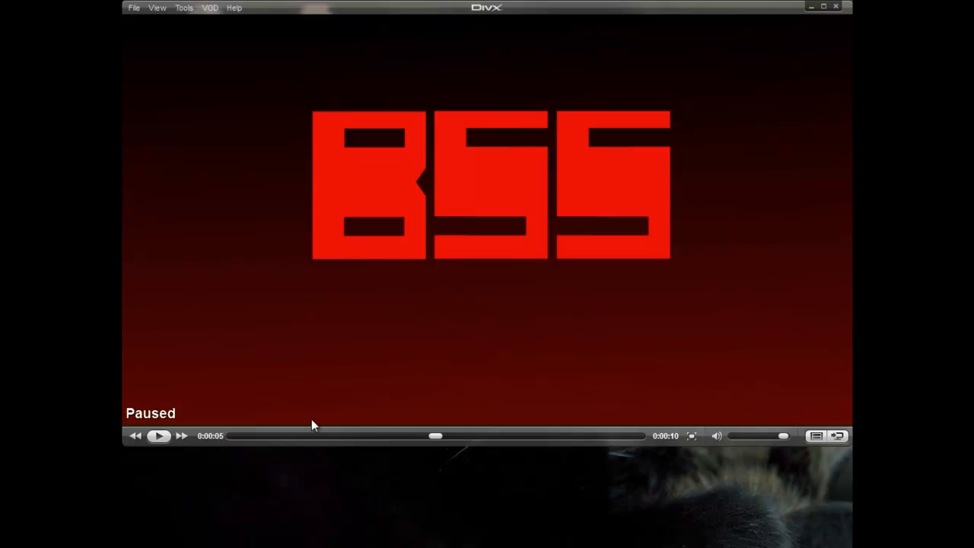
pyautogui.moveTo(518, 6)
pyautogui.mouseDown()
pyautogui.moveTo(519, 39)
pyautogui.moveTo(517, 15)
pyautogui.mouseUp()
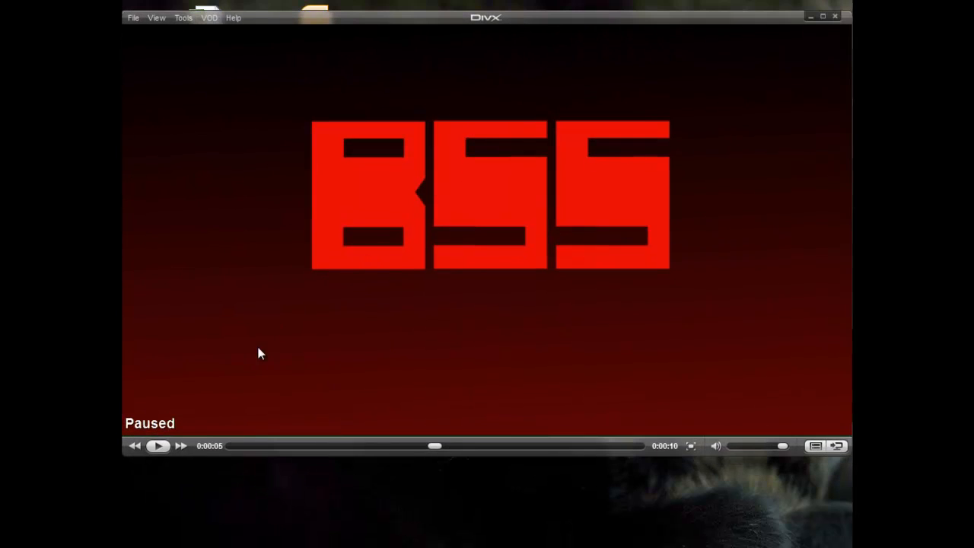